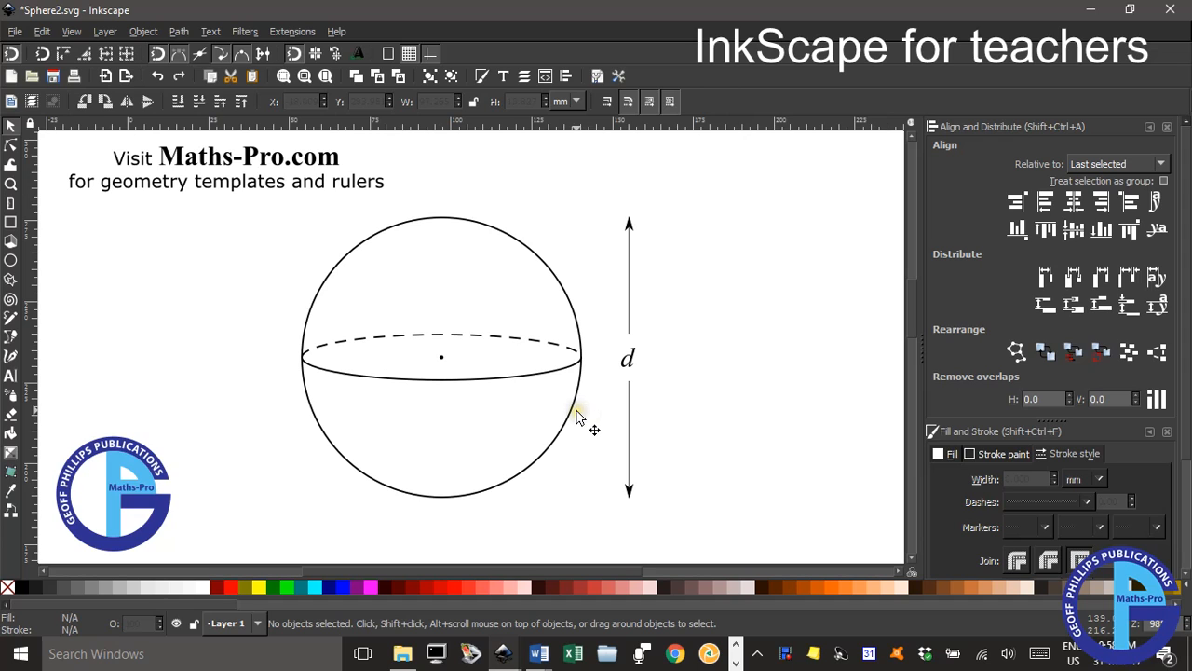
Switch to the Sphere.svg drawing and check the Custom view layout setting.
mouse_move(508, 657)
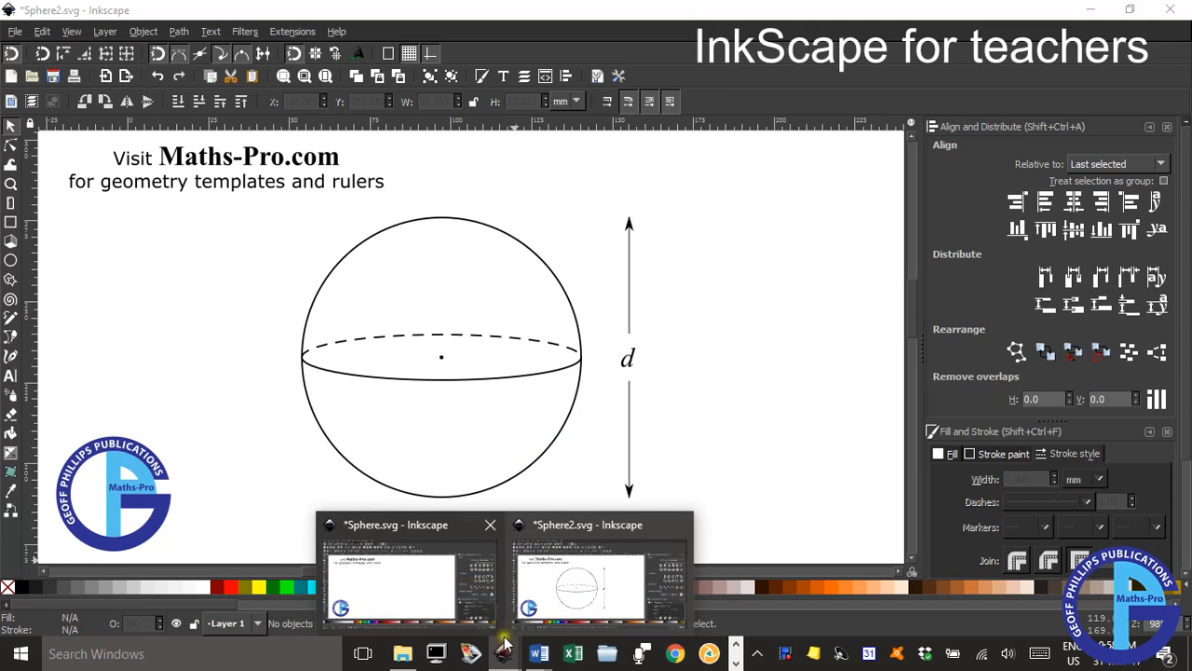
left_click(433, 578)
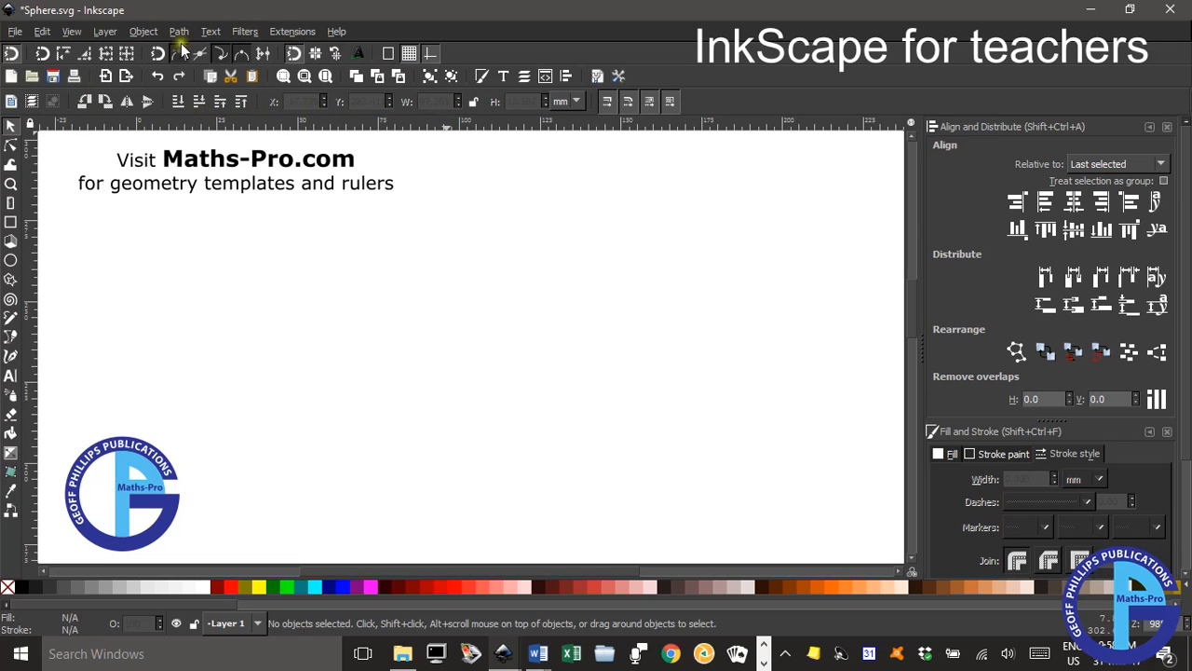
left_click(72, 32)
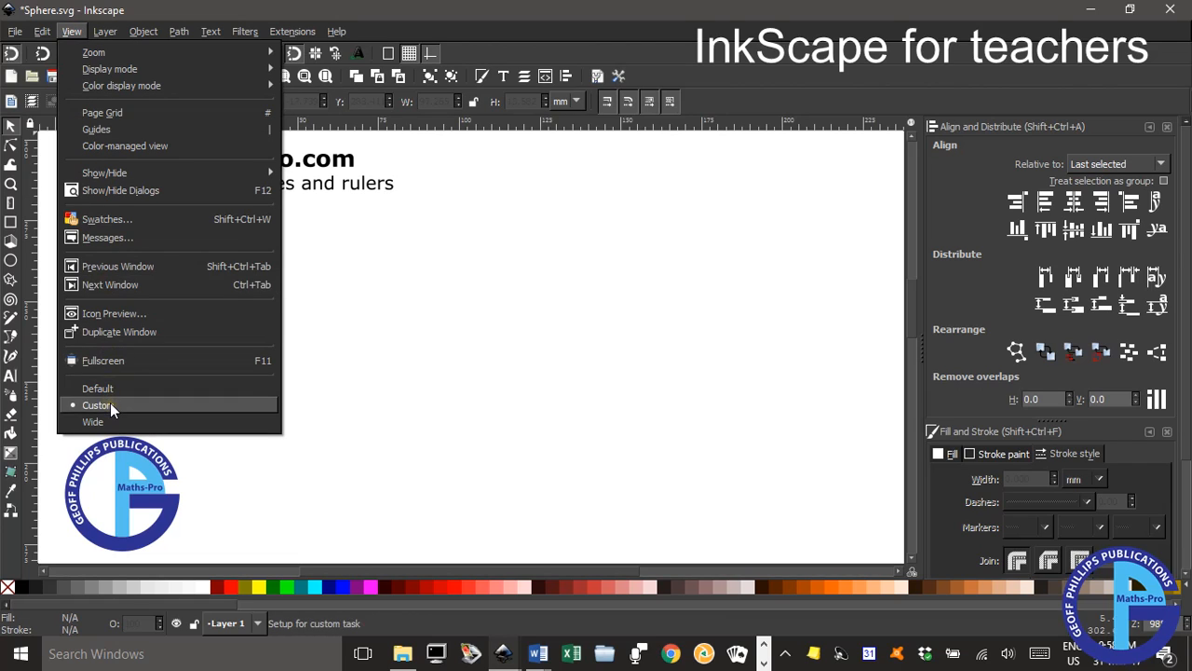
left_click(460, 284)
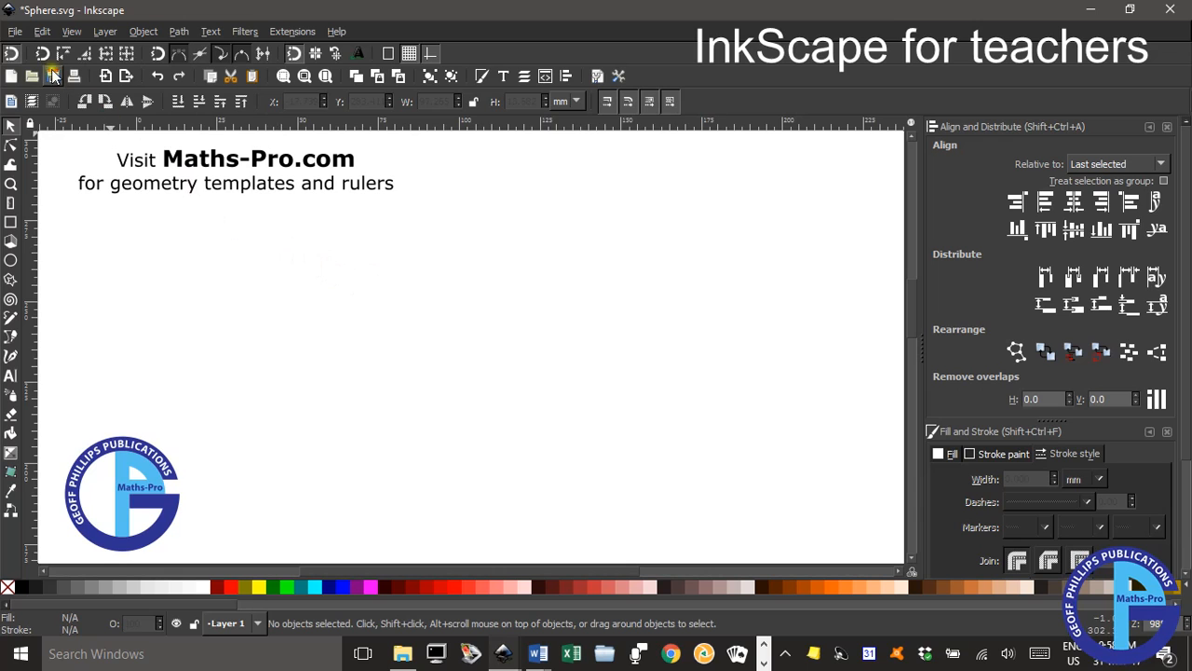
Check the page border setting in the document properties.
left_click(15, 31)
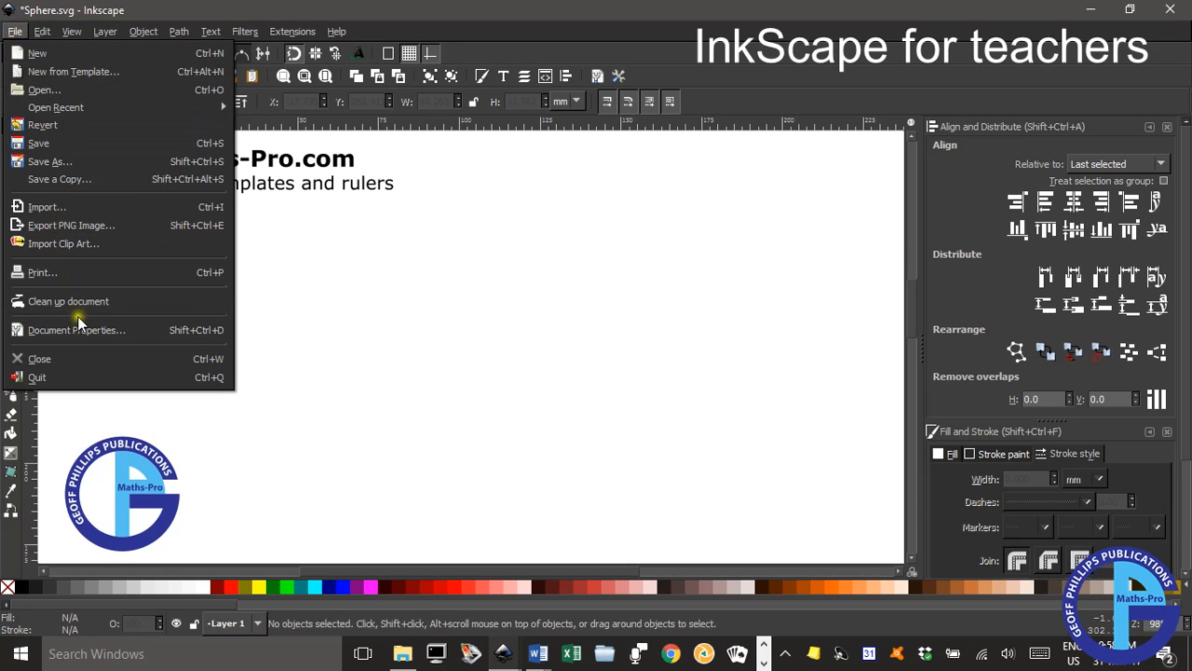
left_click(77, 328)
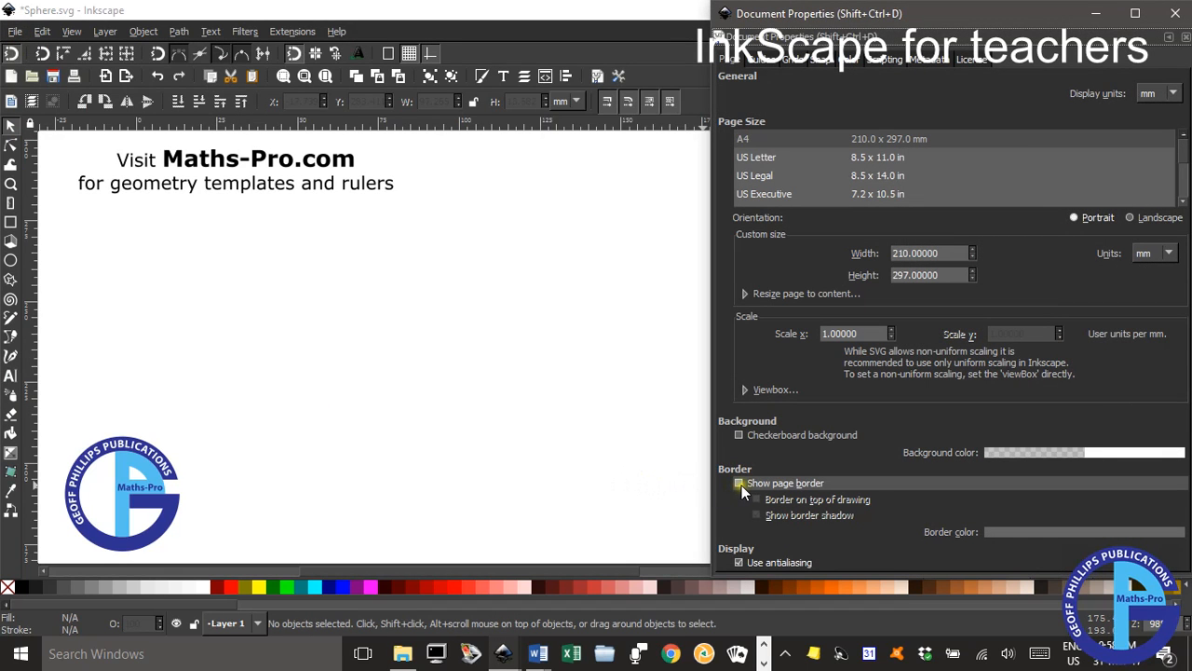
left_click(1176, 13)
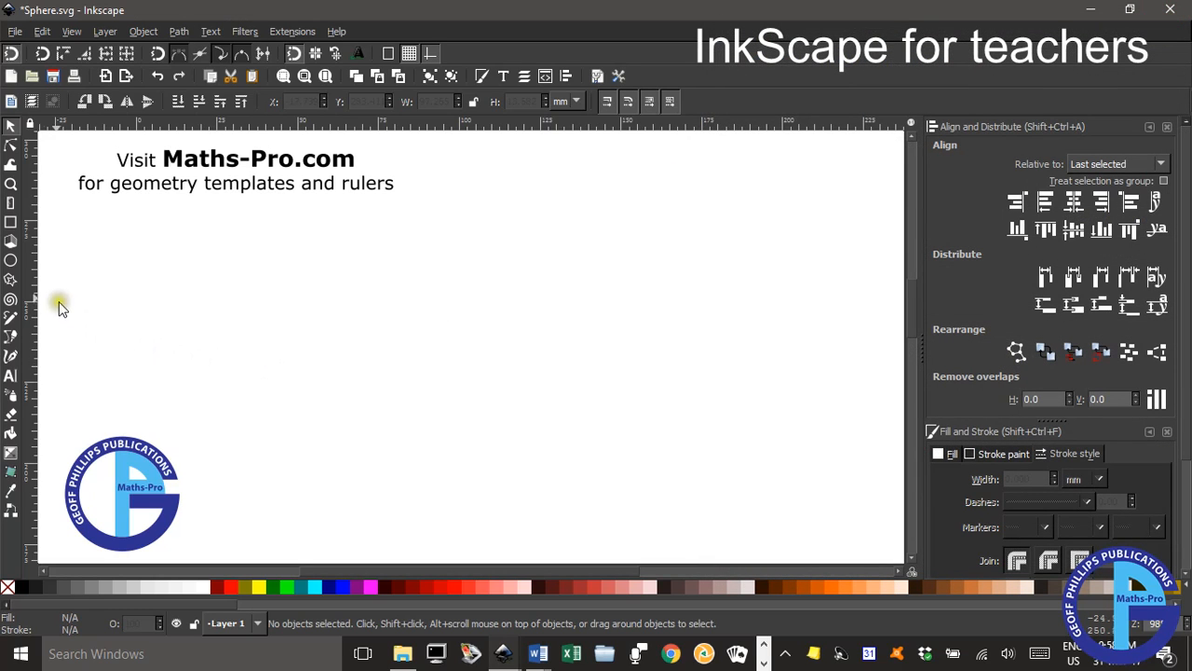
Draw a circle about 87 mm in diameter in the middle of the drawing and remove its fill.
left_click(11, 261)
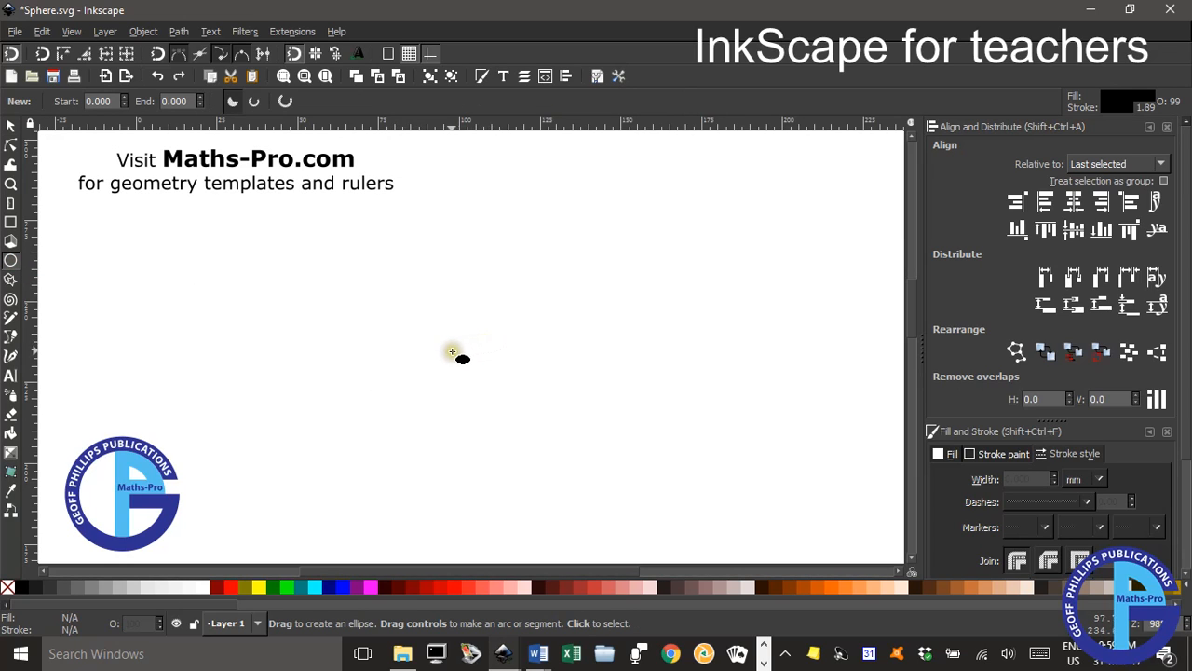
key("ctrl")
left_click_drag(427, 353, 568, 506)
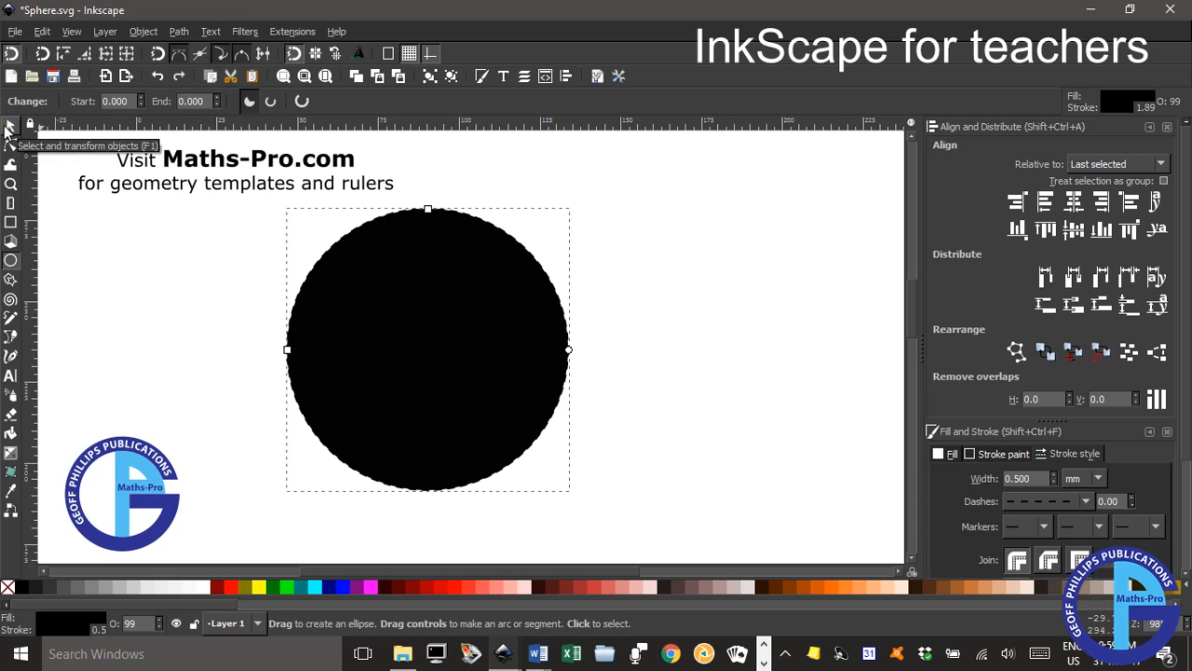
left_click(9, 127)
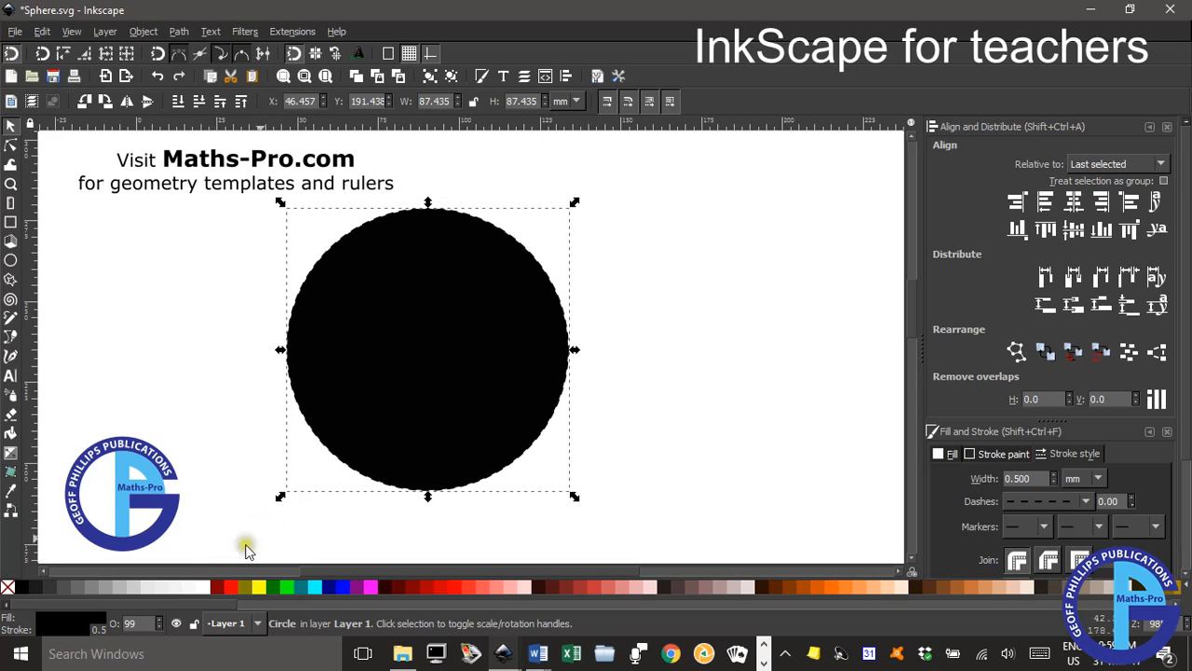
left_click(7, 588)
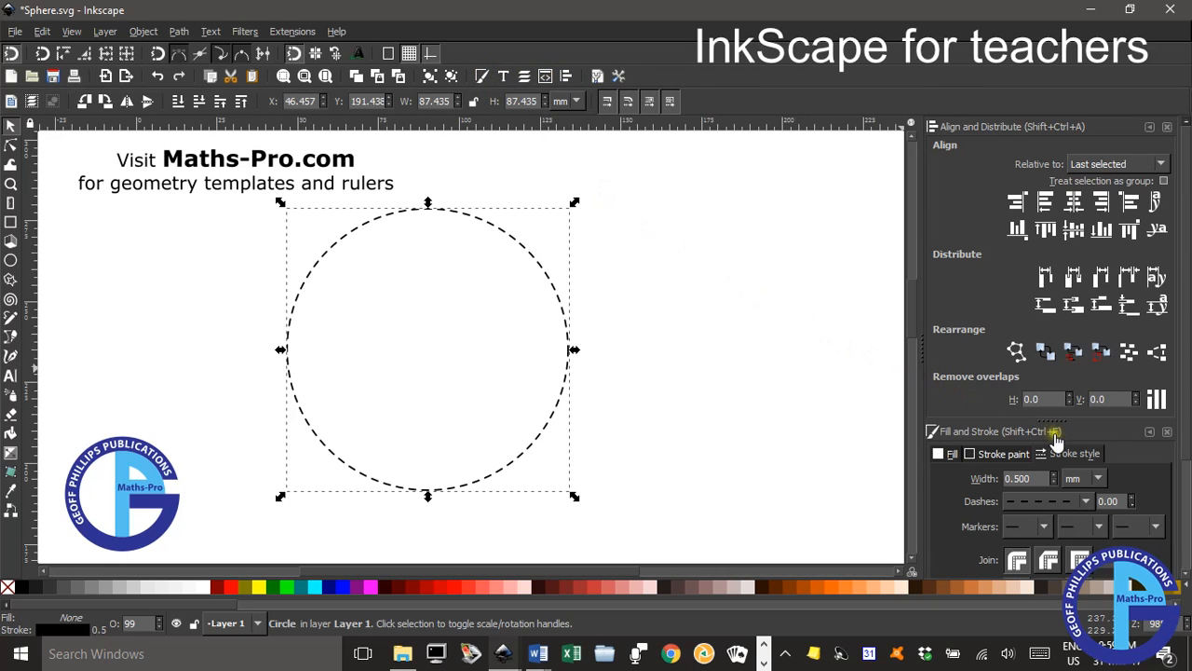
Change the circle's outline from dashed to a solid line.
left_click(1085, 502)
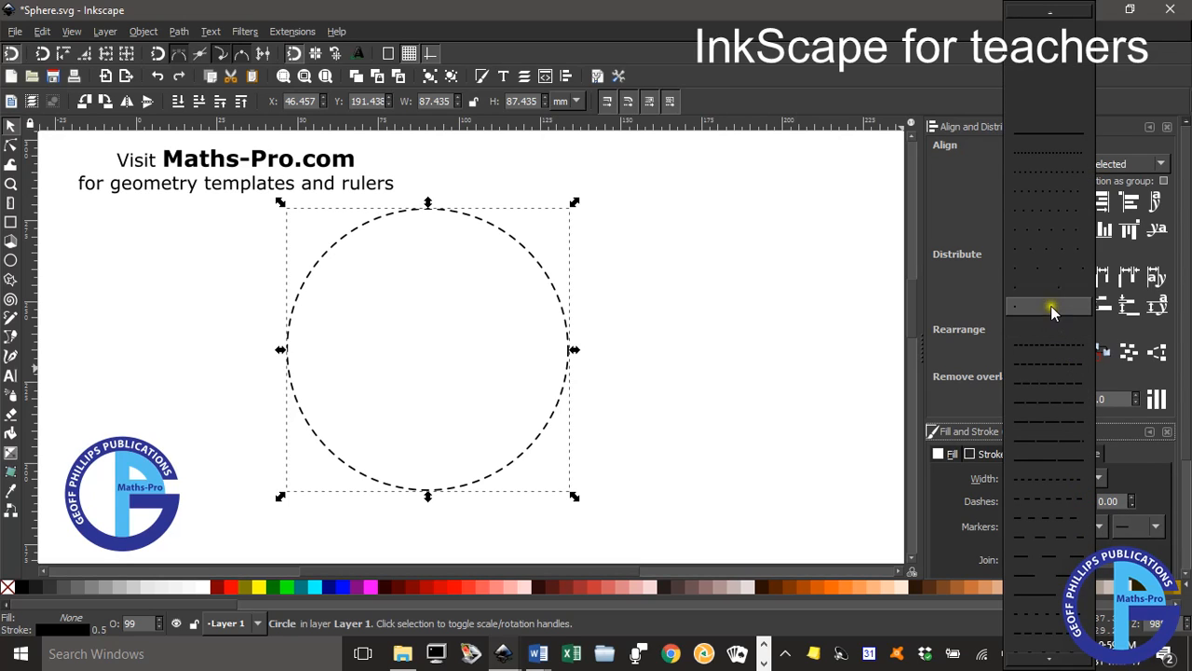
scroll(1064, 194, "up", 2)
left_click(1064, 197)
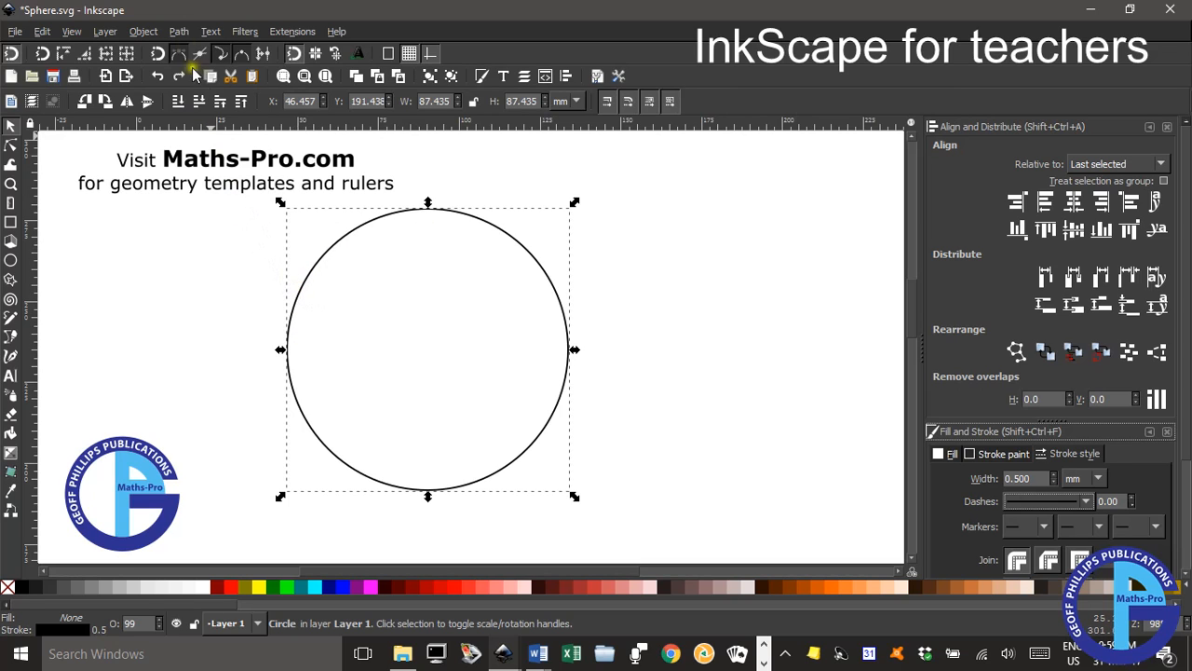
Convert the circle to a path and show its nodes.
left_click(179, 32)
left_click(186, 49)
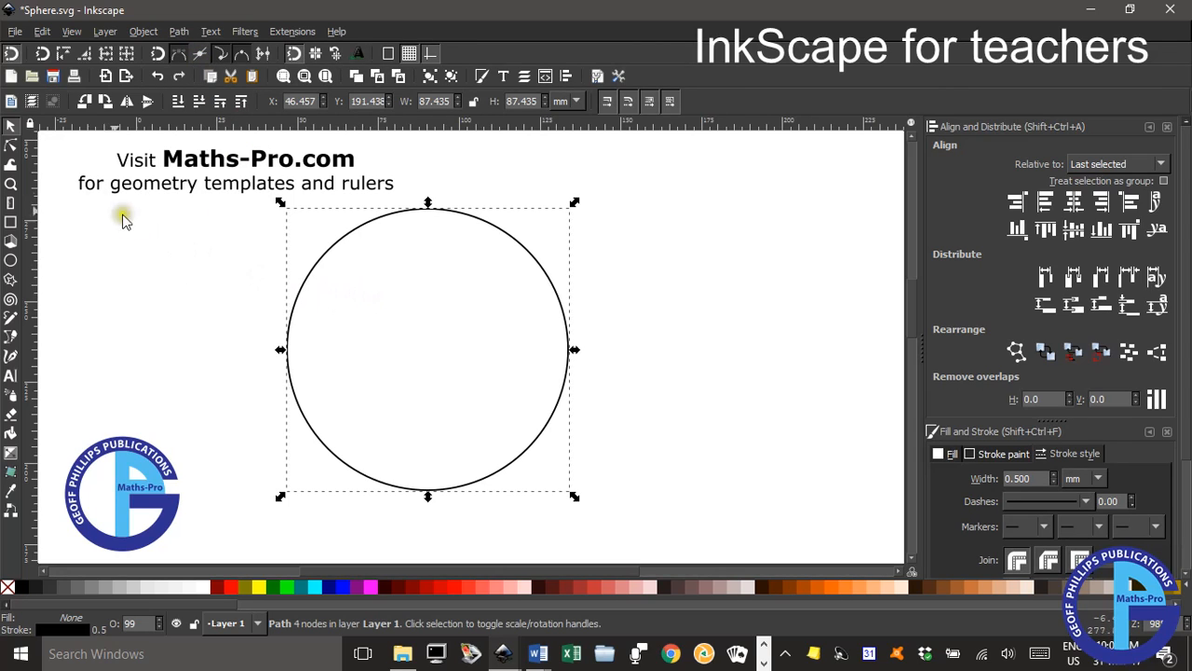
left_click(12, 147)
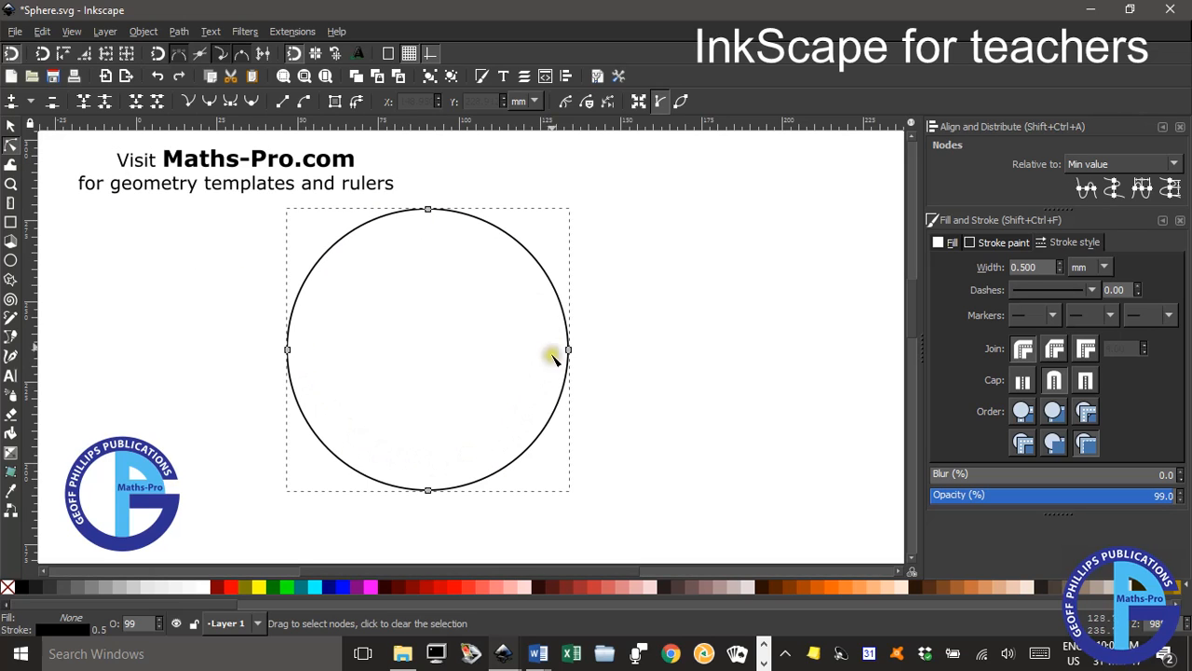
Duplicate the circle and squash the copy vertically about its centre to about 20 mm high.
left_click(10, 126)
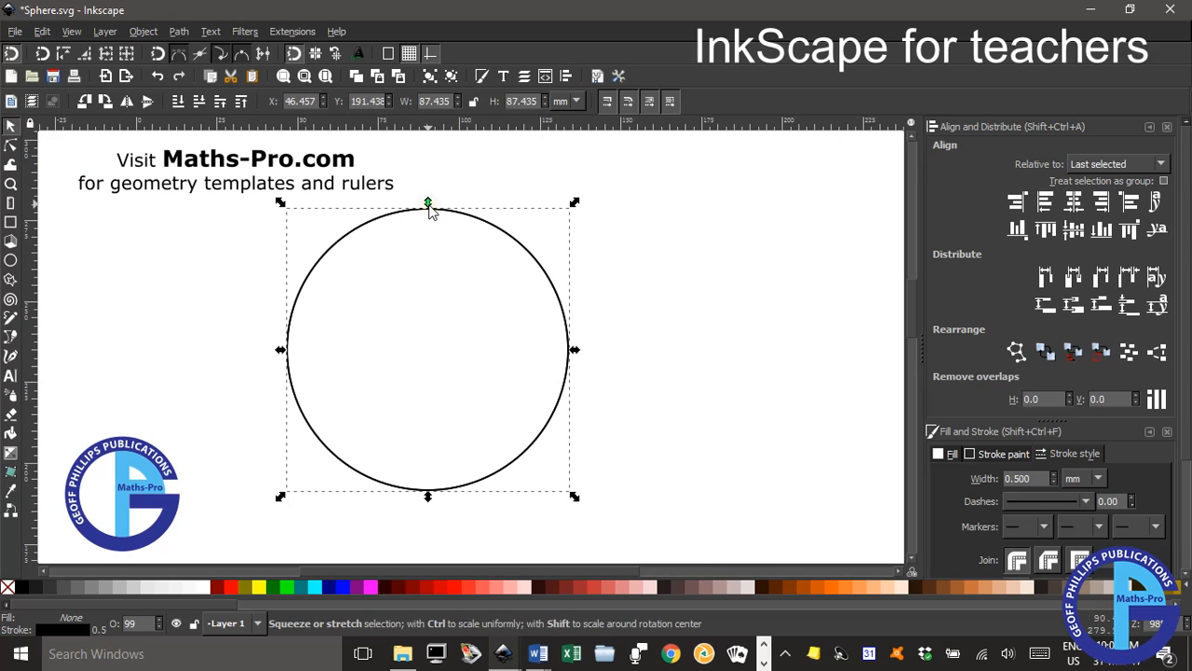
left_click_drag(428, 209, 431, 314)
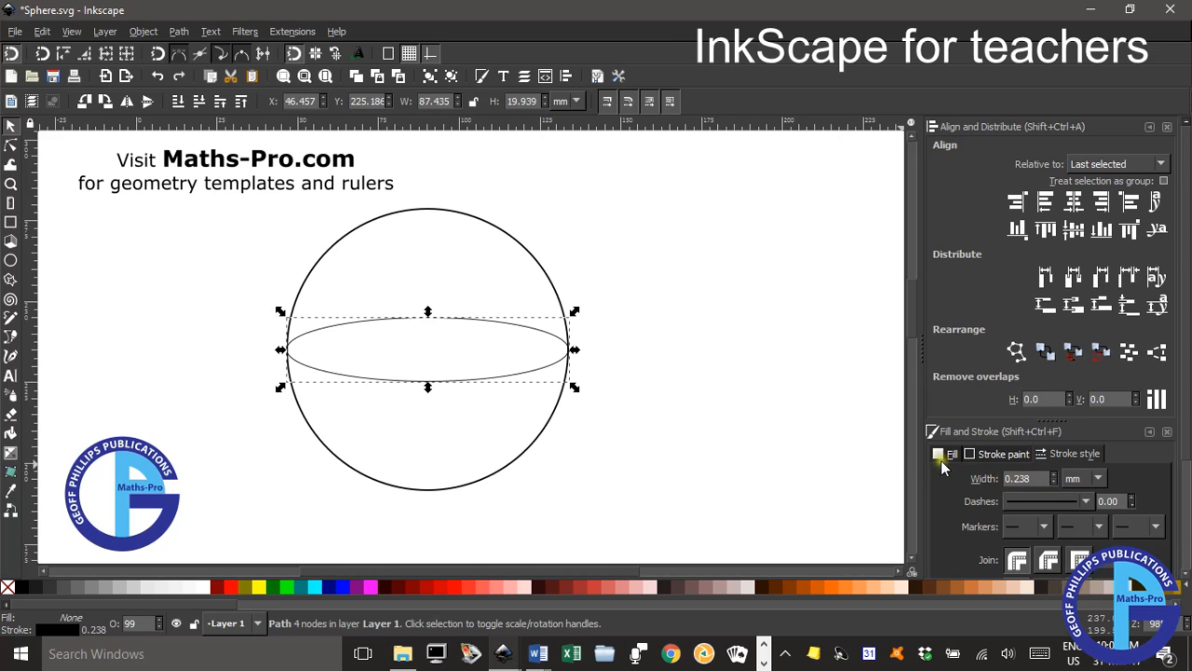
Turn off stroke width scaling for resized objects and undo the squash of the copied circle.
left_click(606, 102)
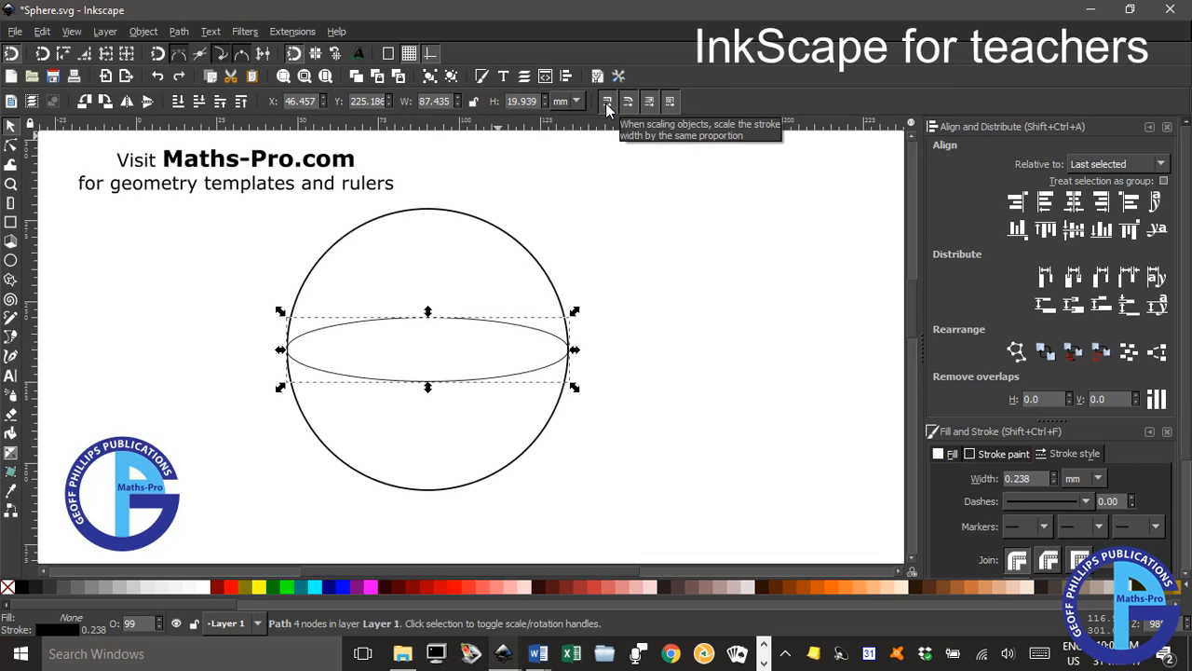
left_click(607, 102)
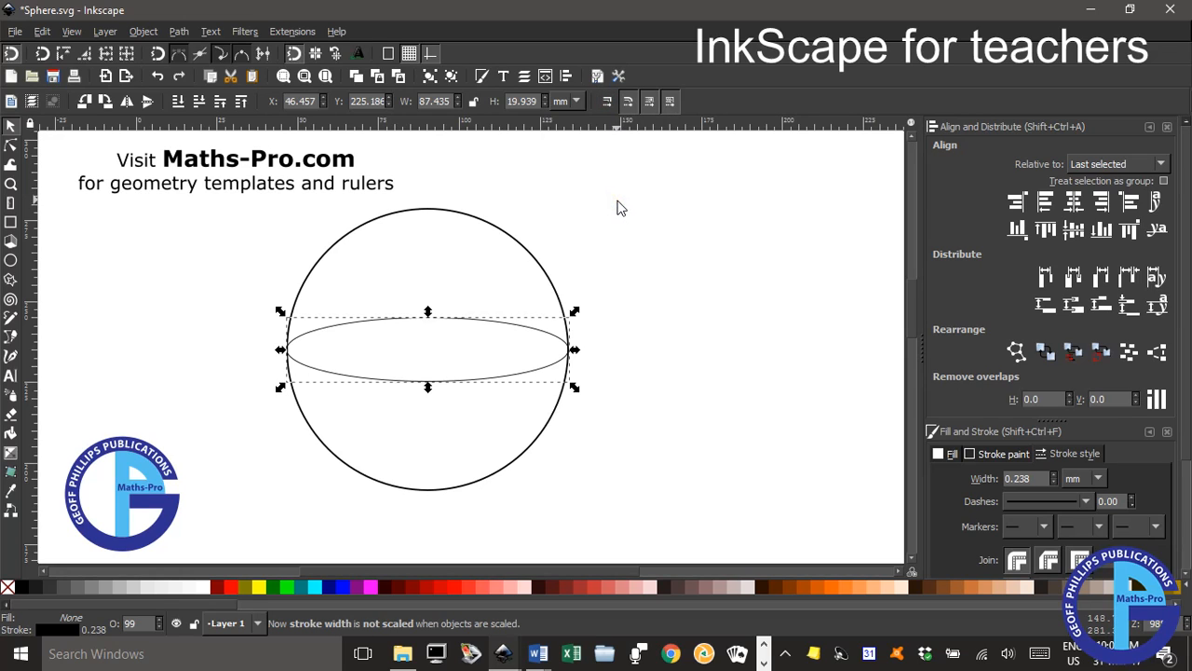
key("ctrl+z")
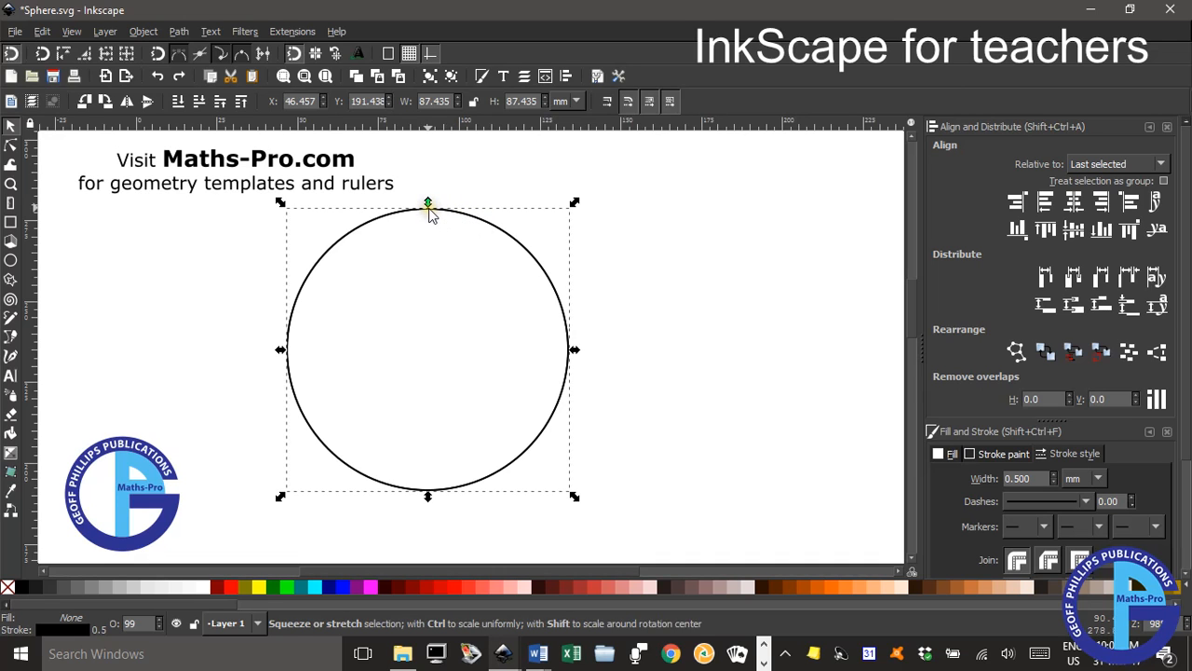
Squash the copied circle vertically about its centre into an equator ellipse about 18 mm high.
left_click_drag(428, 208, 418, 322)
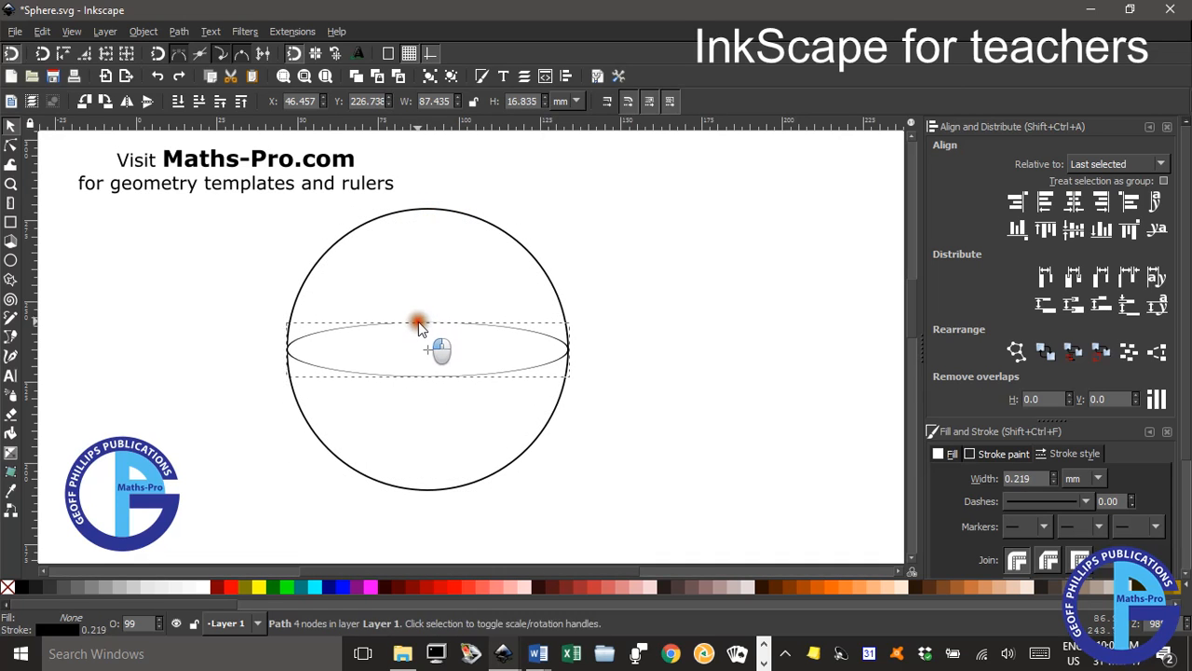
left_click(680, 330)
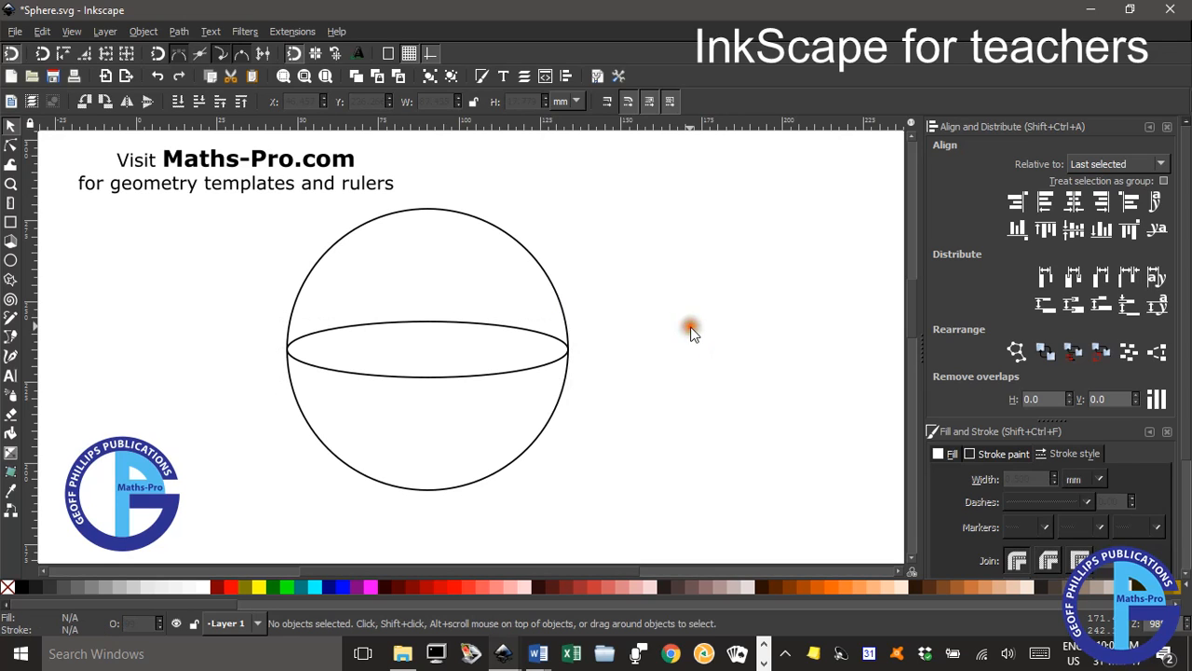
left_click(474, 324)
left_click(655, 311)
Duplicate the large circle and shrink the copy proportionally about its centre to about 2 mm in diameter.
left_click(419, 212)
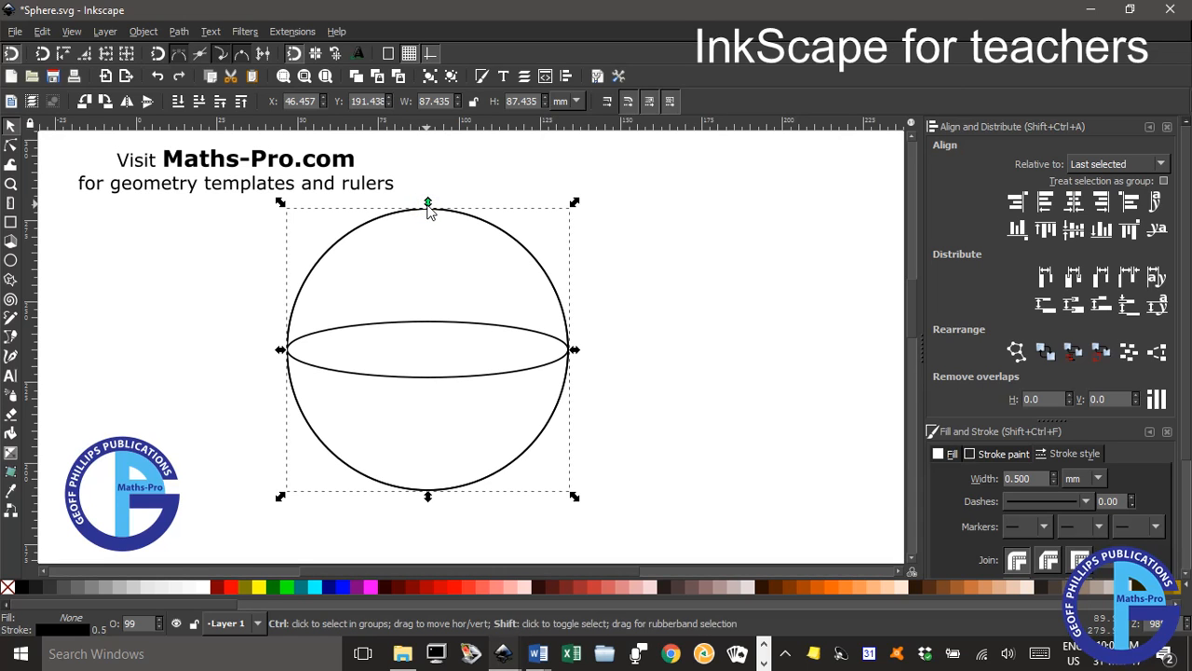
left_click_drag(427, 202, 421, 337)
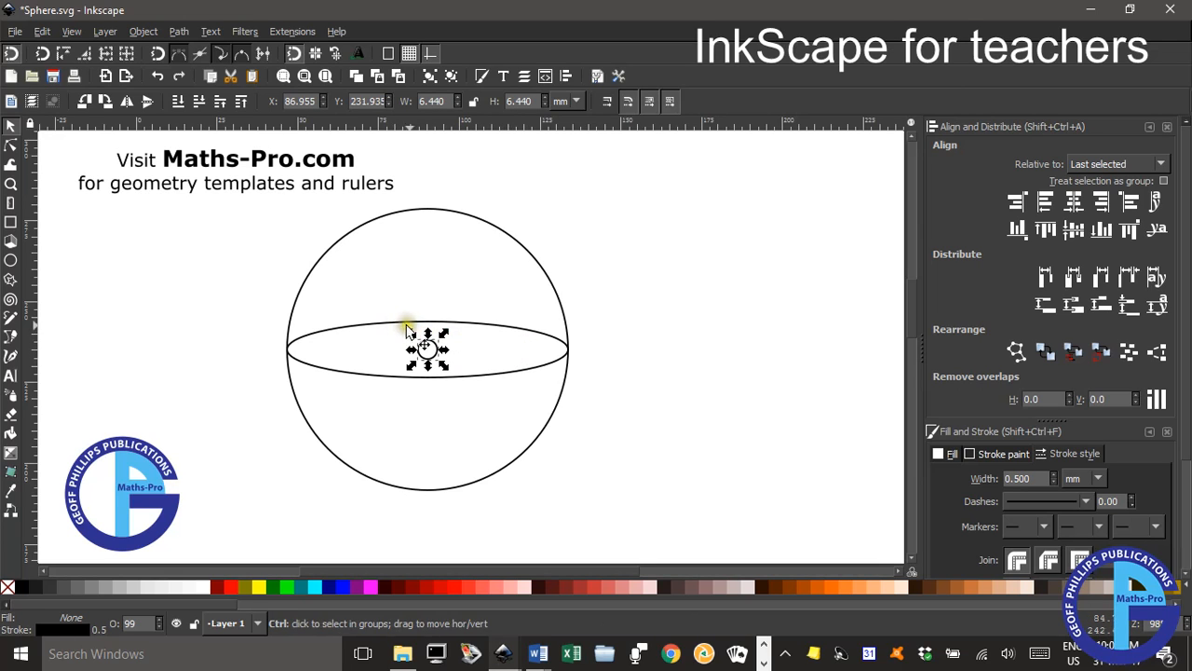
scroll(424, 339, "up", 5, "ctrl")
scroll(507, 452, "up", 2, "ctrl")
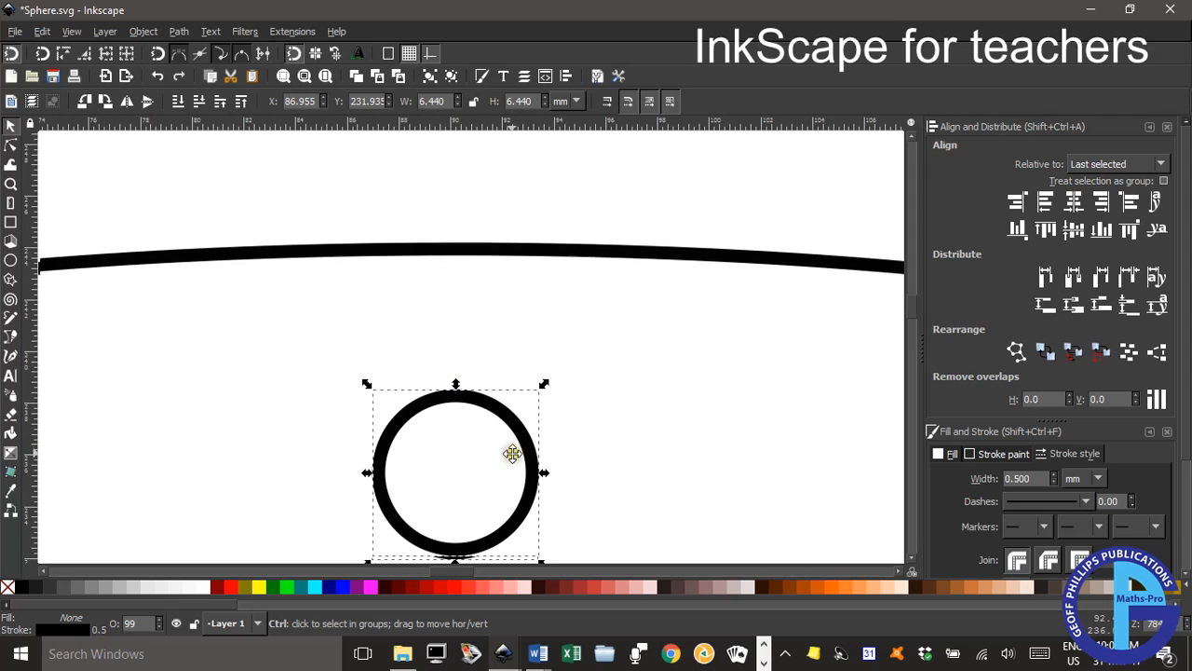
left_click_drag(504, 353, 494, 313)
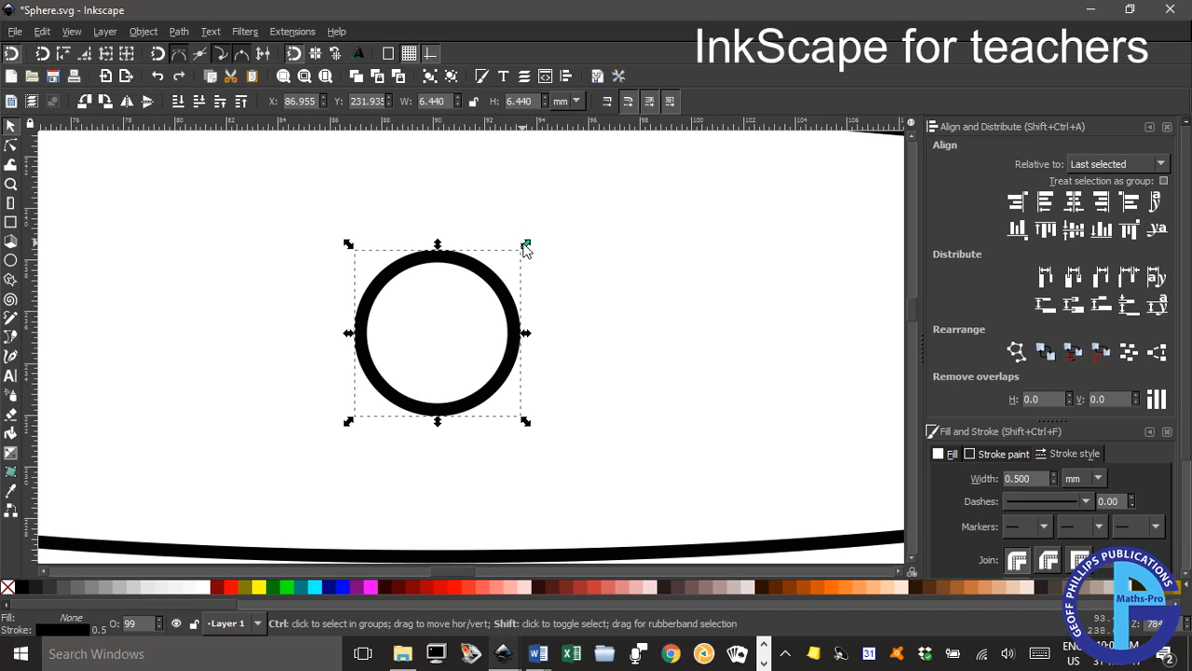
left_click_drag(525, 248, 508, 268)
left_click_drag(488, 279, 469, 305)
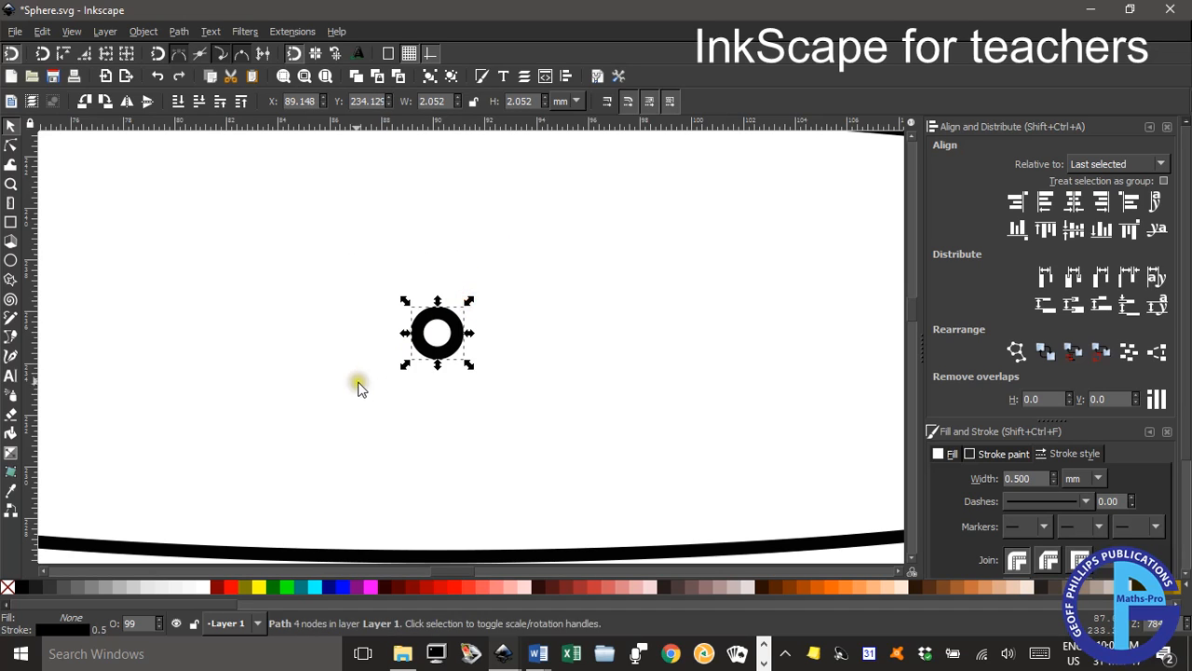
Remove the small centre circle's outline, fill it black, and deselect it.
left_click(7, 587, "shift")
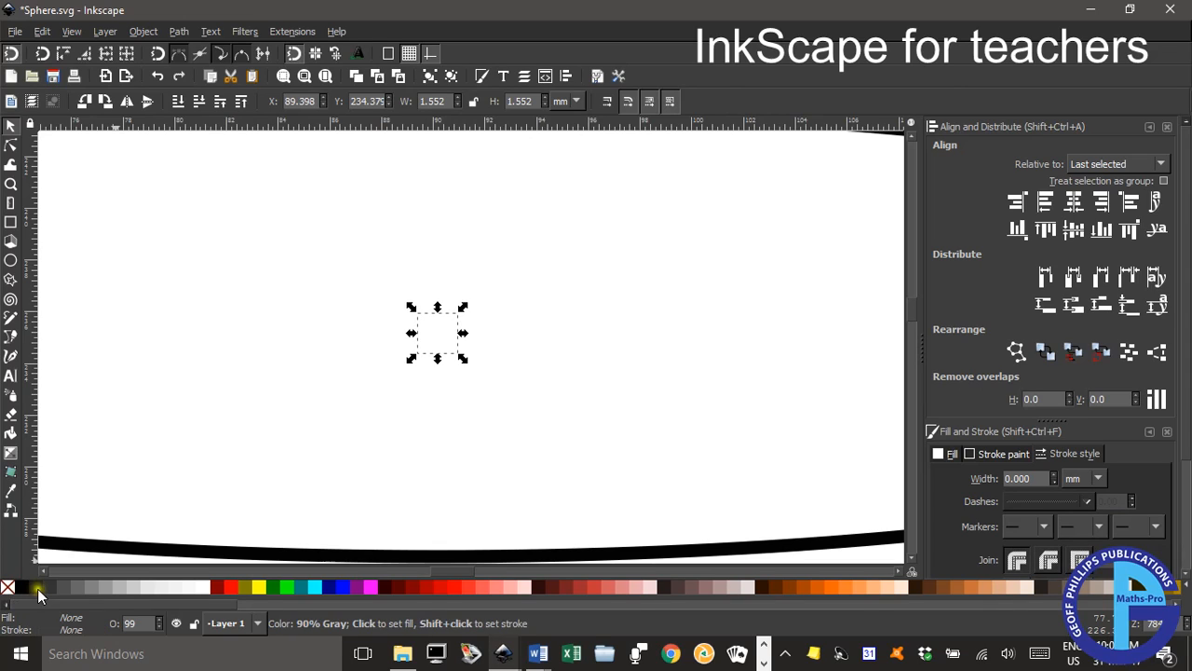
left_click(21, 588)
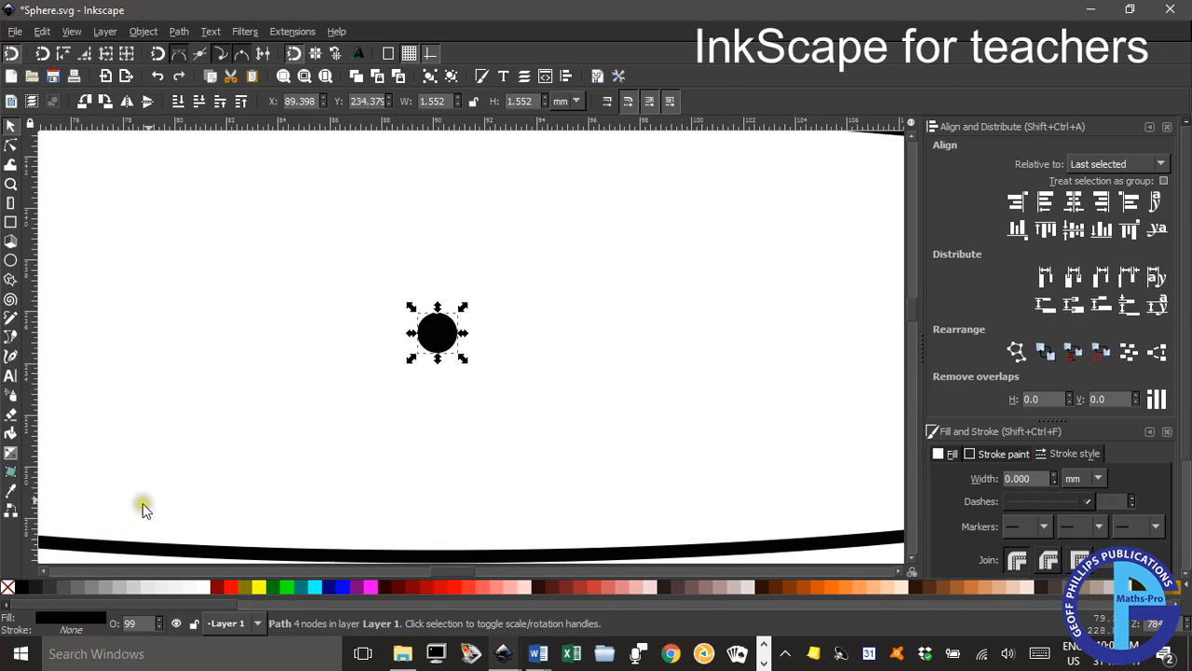
scroll(391, 466, "down", 5)
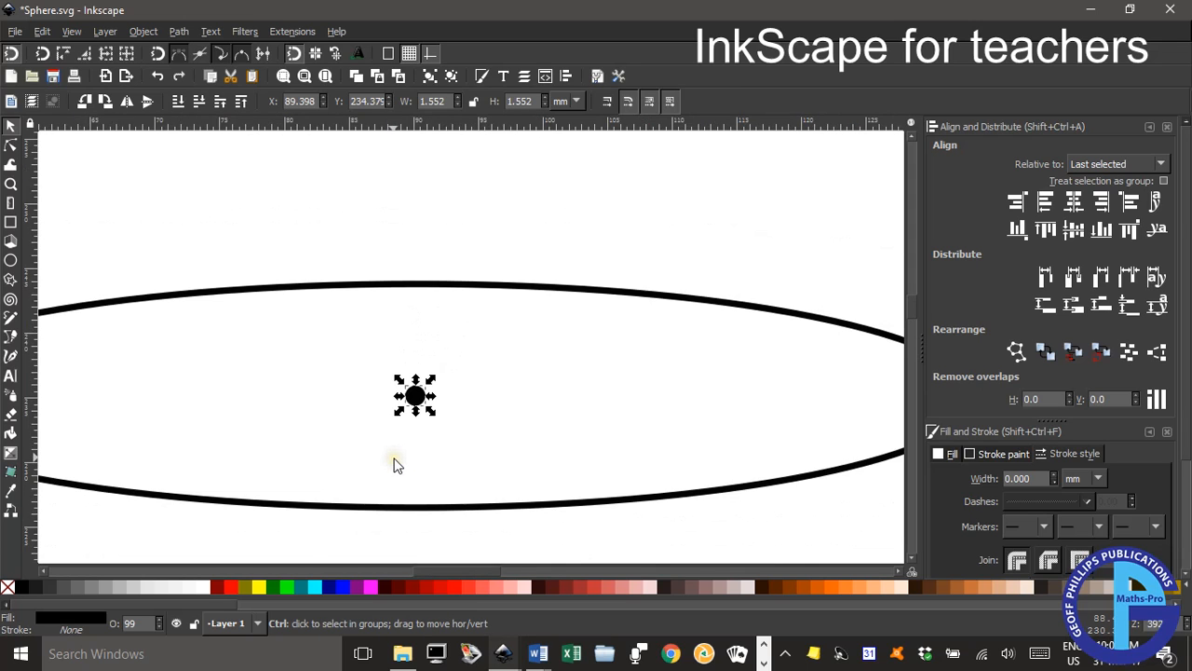
scroll(394, 458, "up", 2)
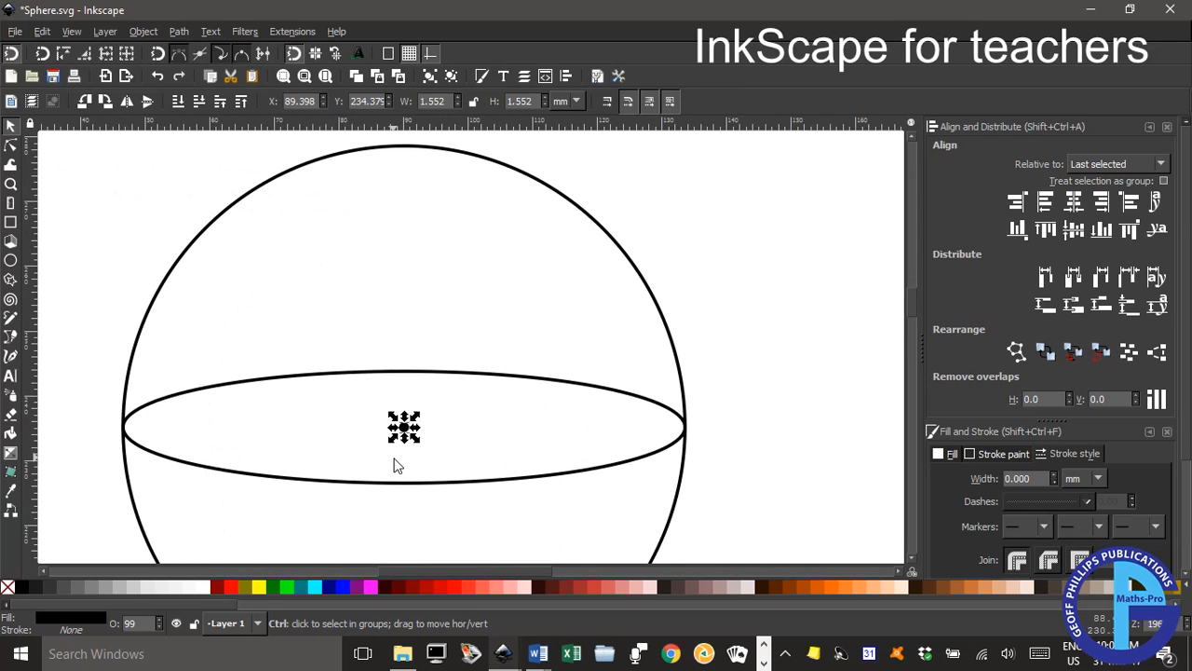
scroll(394, 458, "down", 1)
left_click_drag(394, 458, 411, 366)
scroll(463, 431, "down", 1)
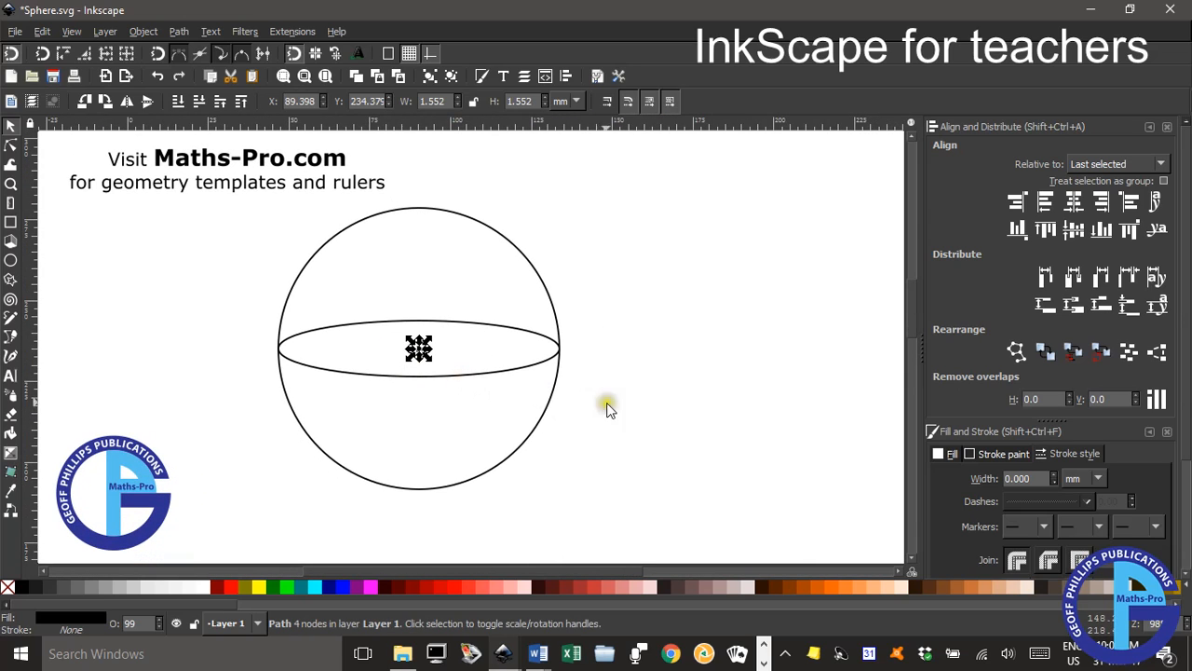
left_click(668, 415)
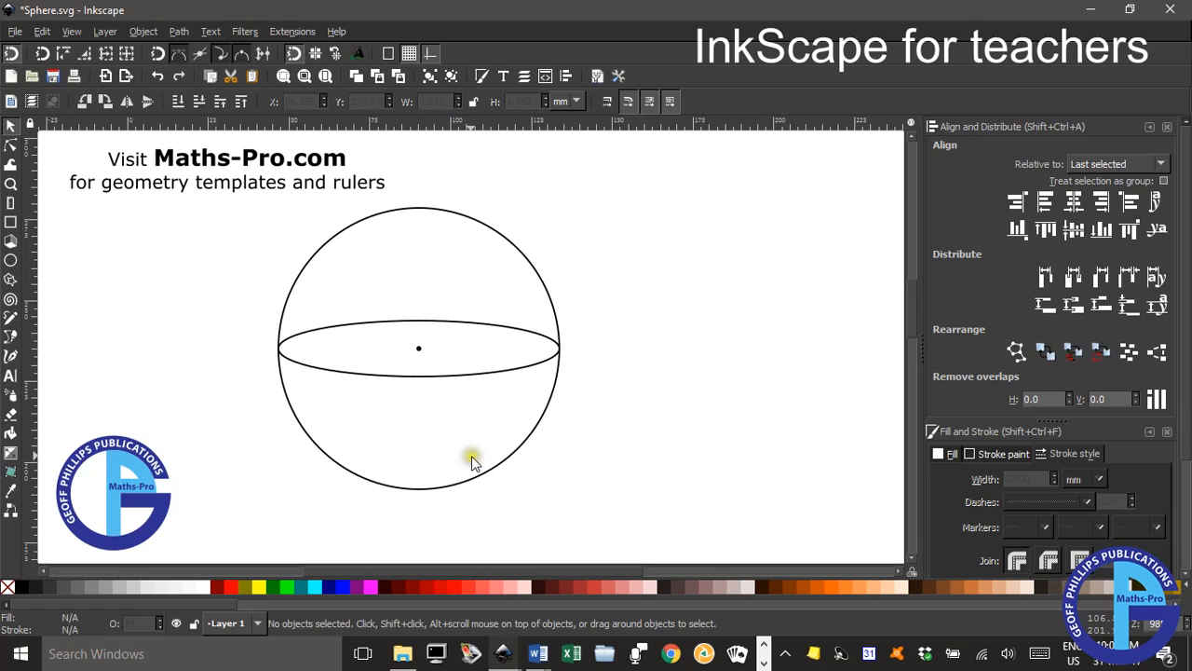
Break the equator ellipse's path at its leftmost and rightmost nodes.
left_click(421, 330)
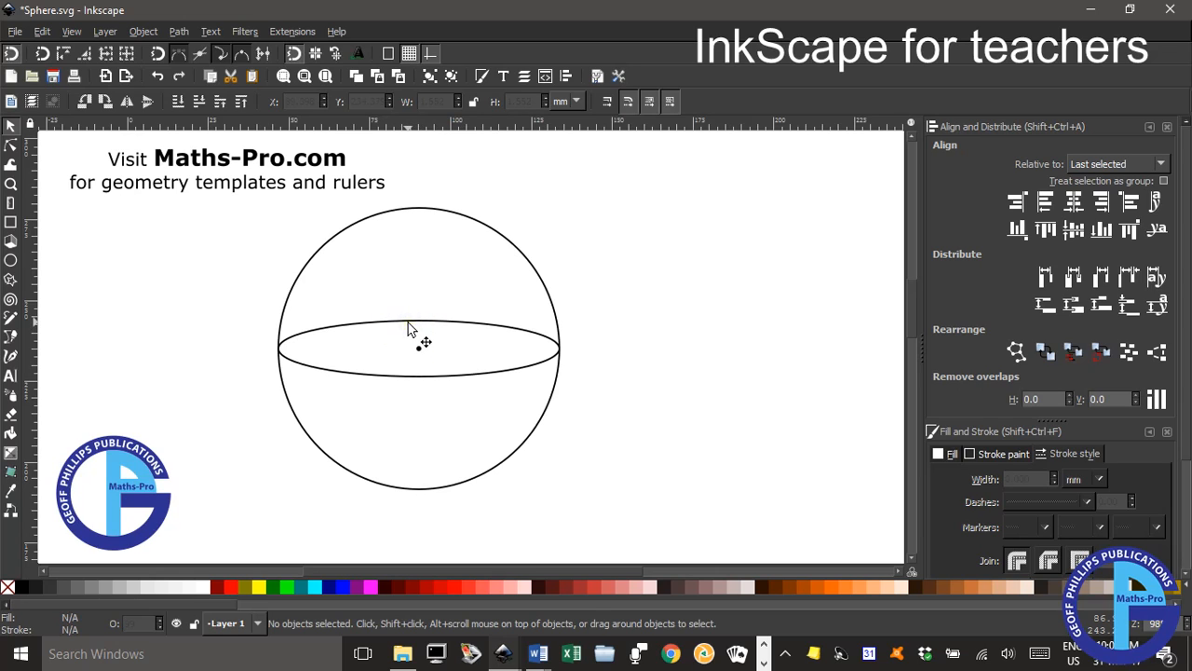
left_click(408, 321)
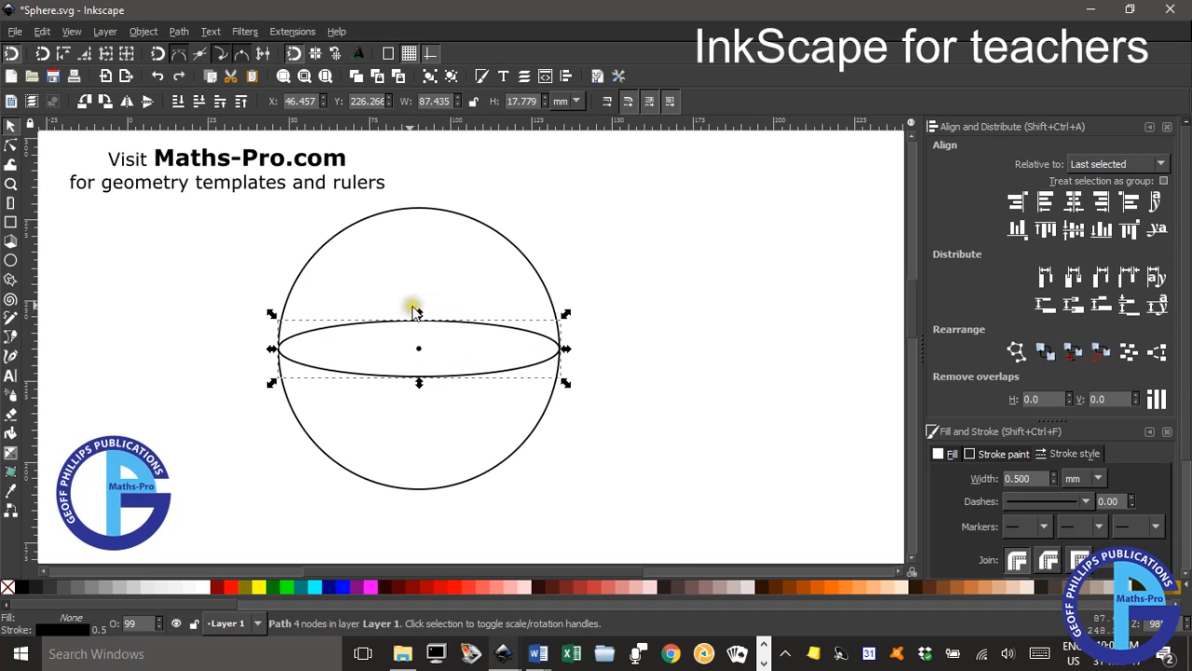
left_click(11, 146)
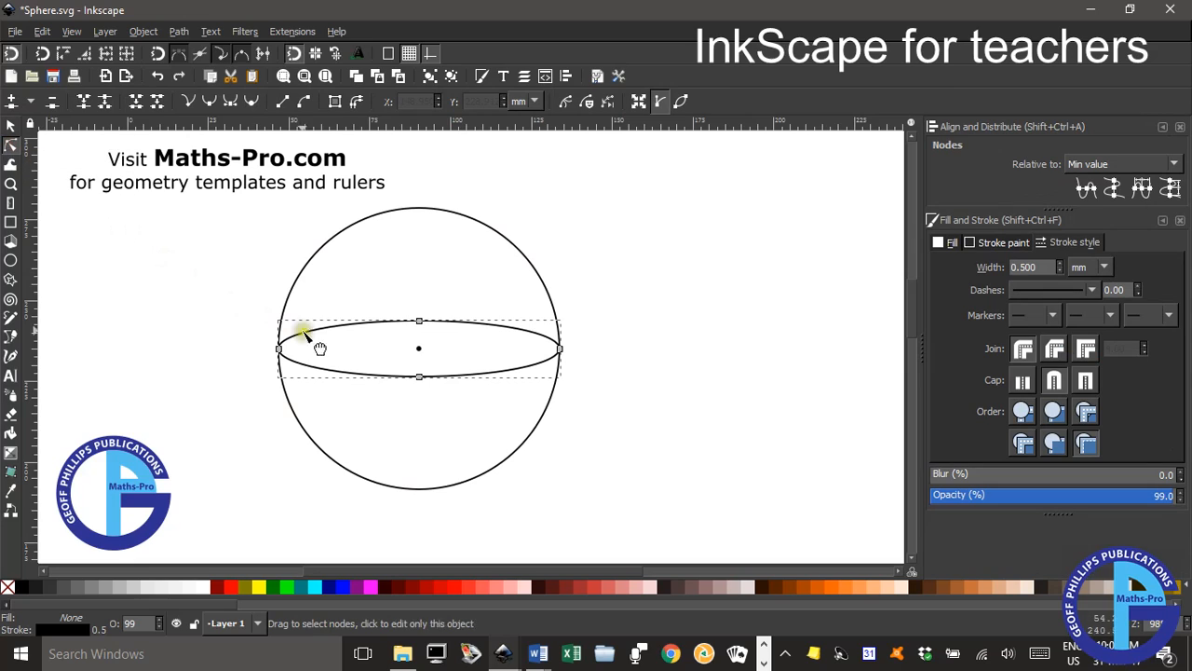
left_click(278, 349)
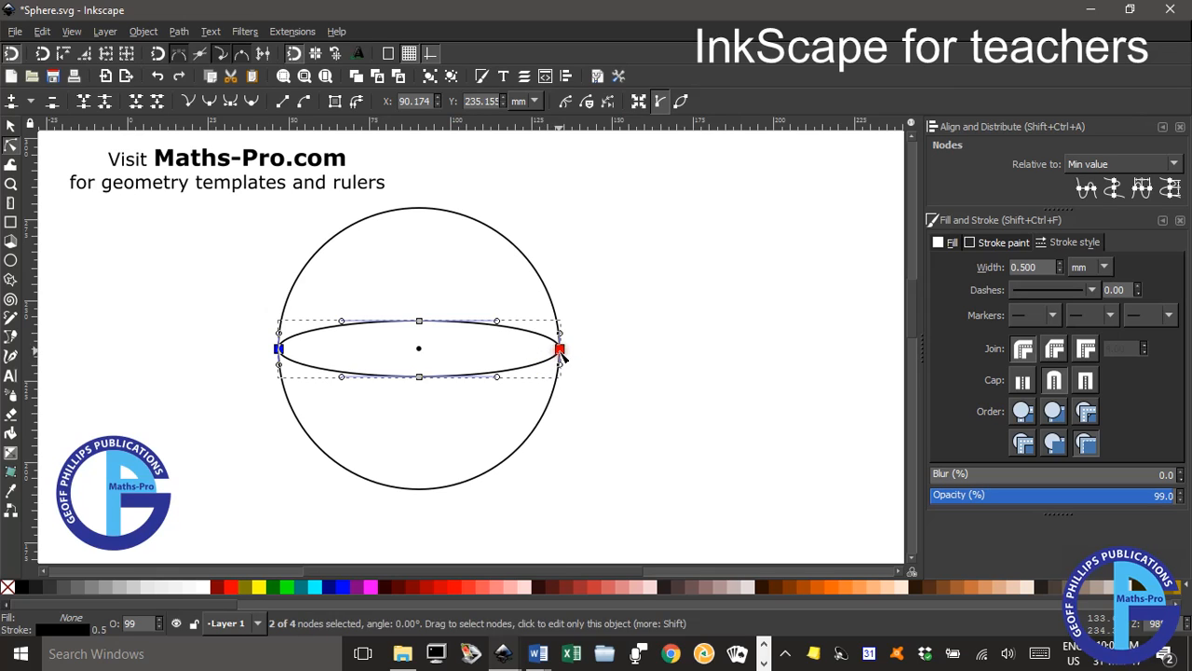
left_click(560, 348, "shift")
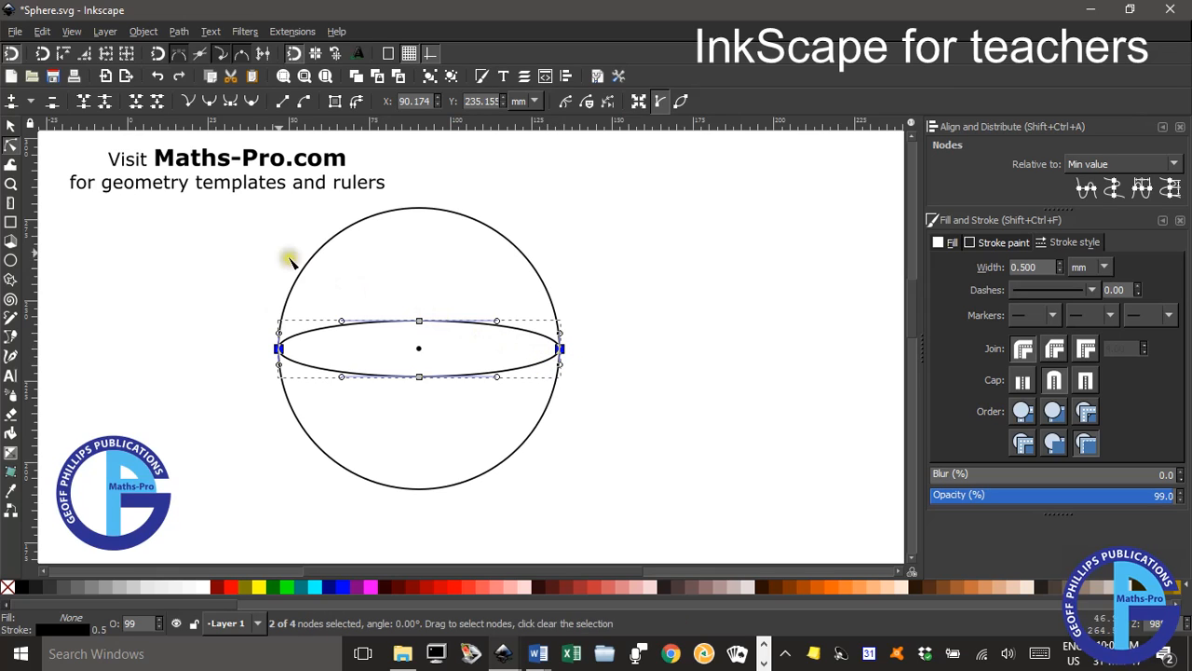
left_click(104, 102)
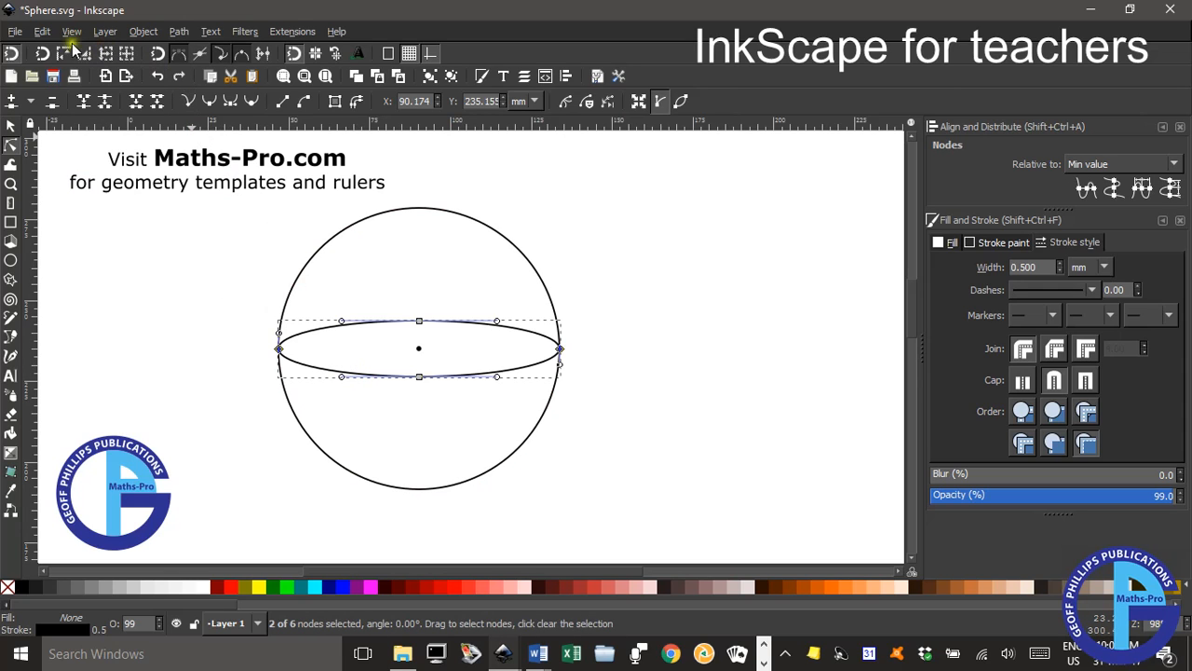
Break the split equator ellipse apart into separate back and front halves, and deselect them.
left_click(11, 126)
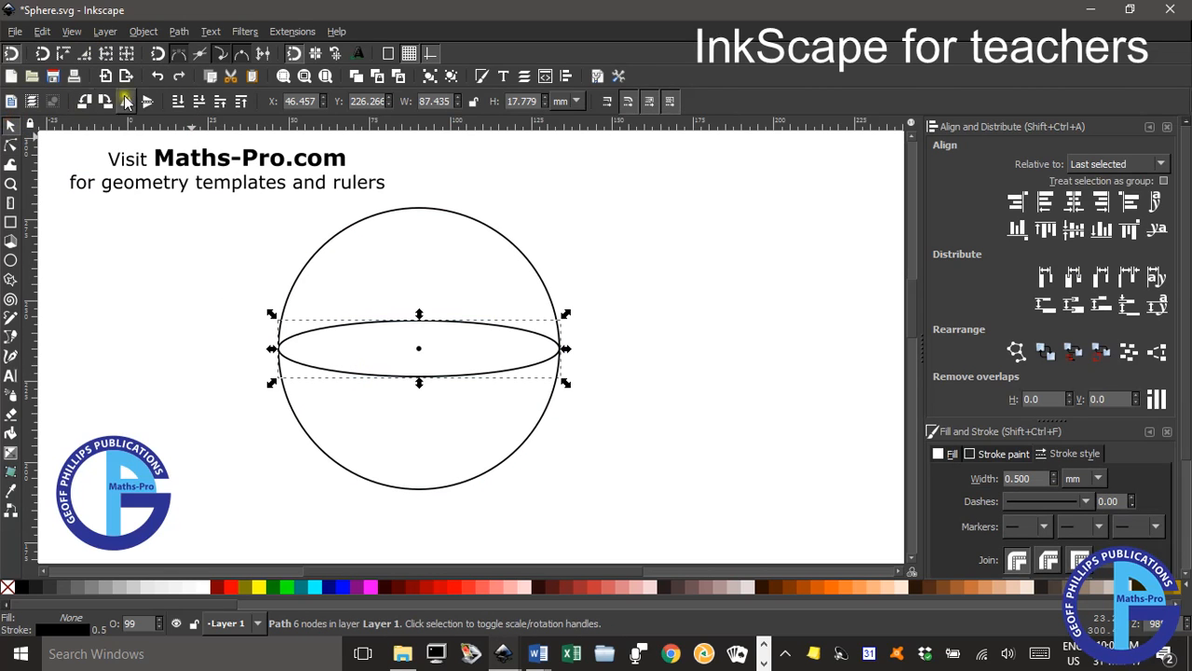
left_click(179, 32)
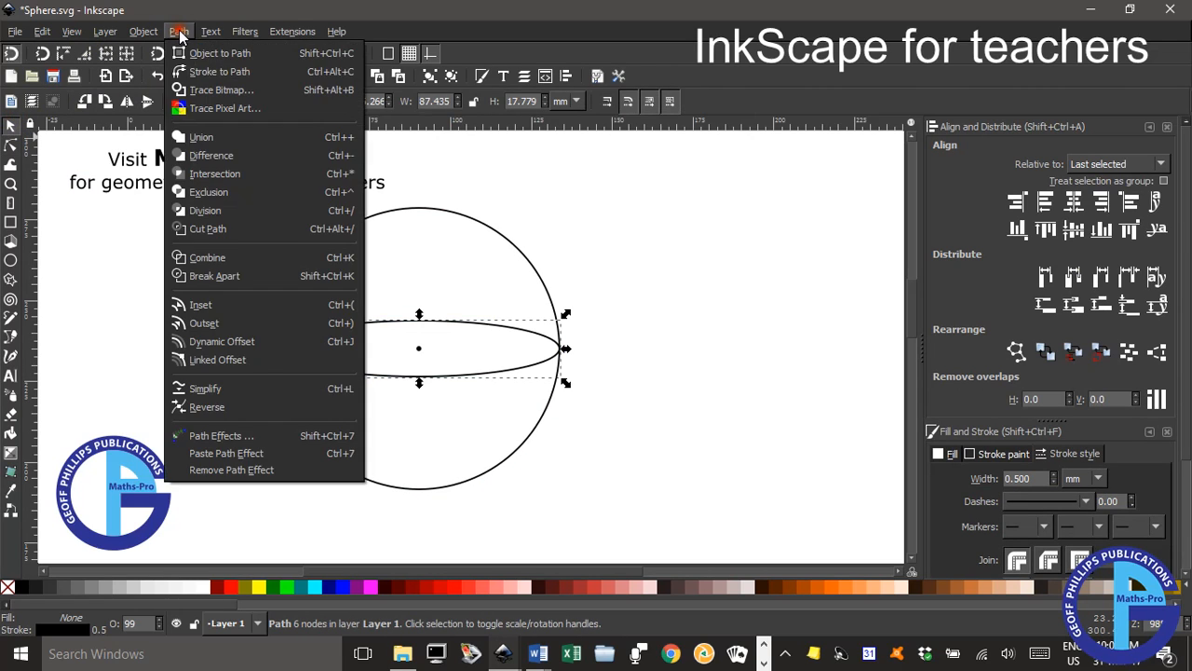
left_click(229, 276)
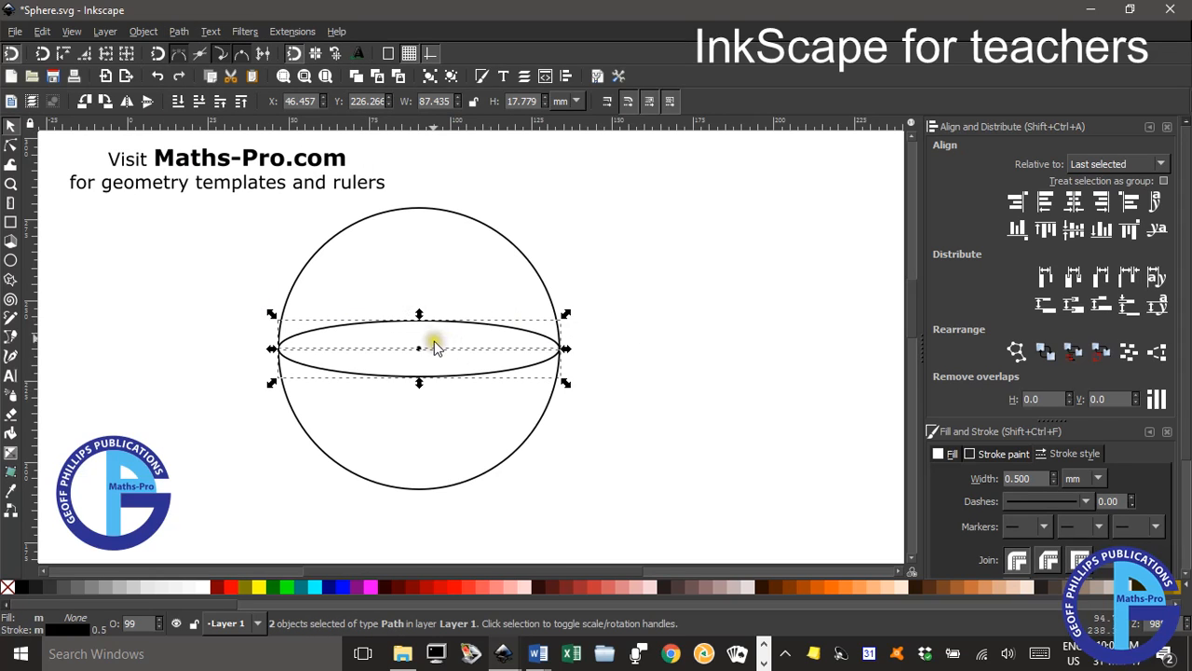
left_click(631, 345)
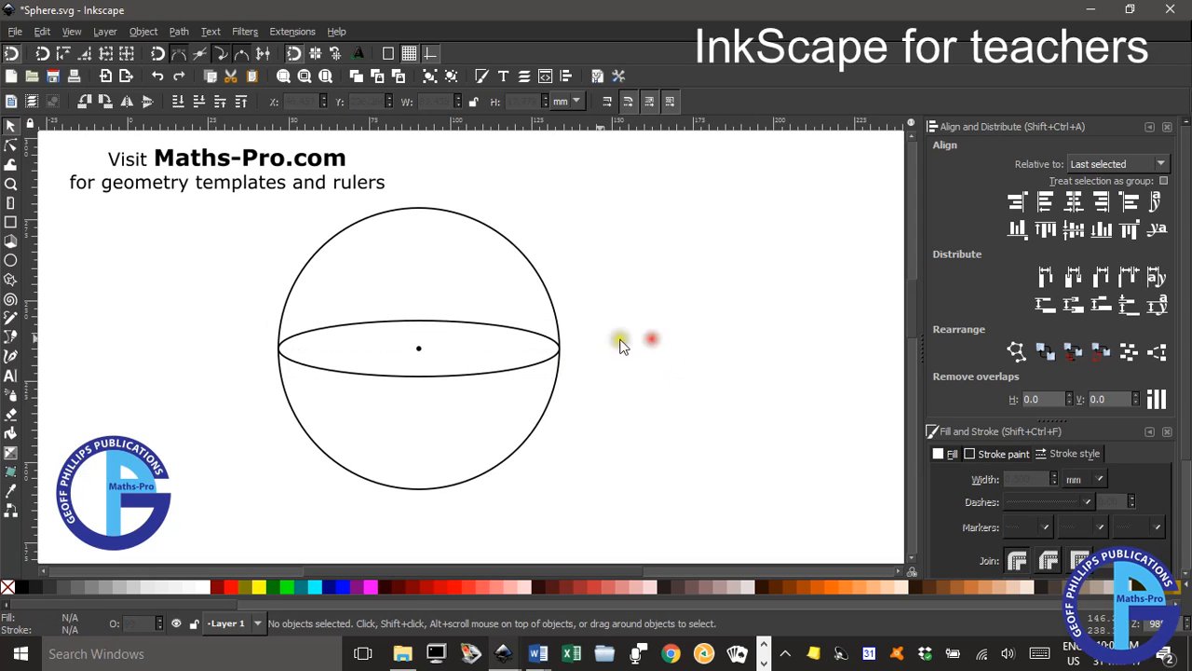
Give the upper, back half of the equator a dashed stroke with medium-length dashes, and deselect it.
left_click(464, 320)
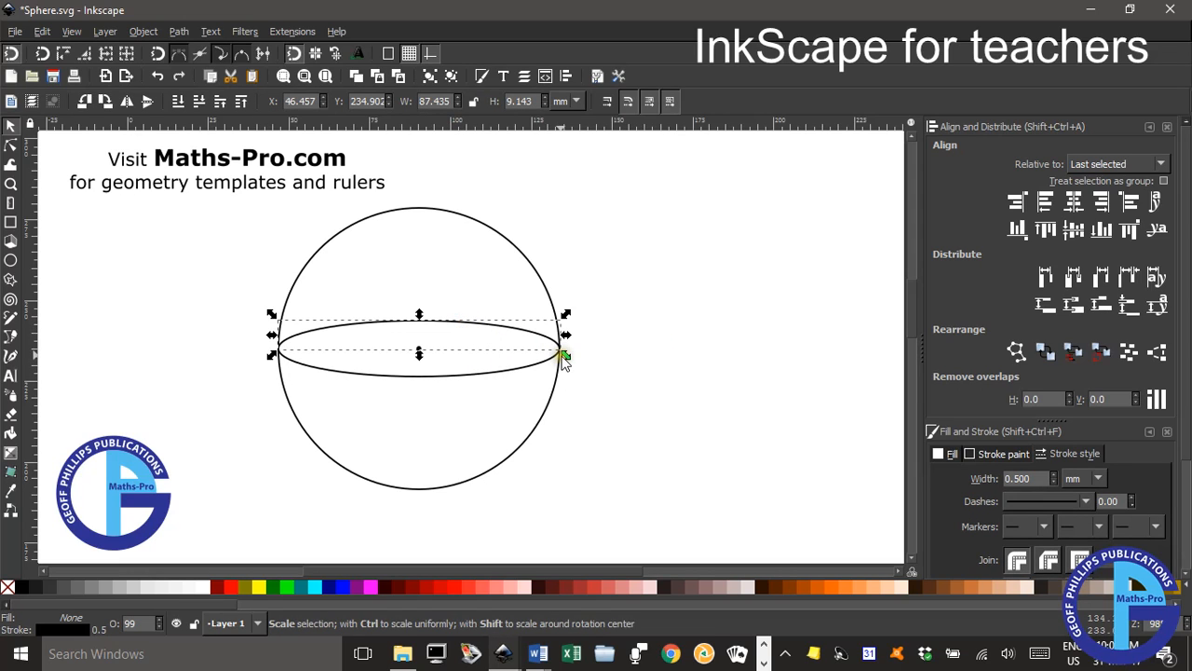
left_click(1086, 500)
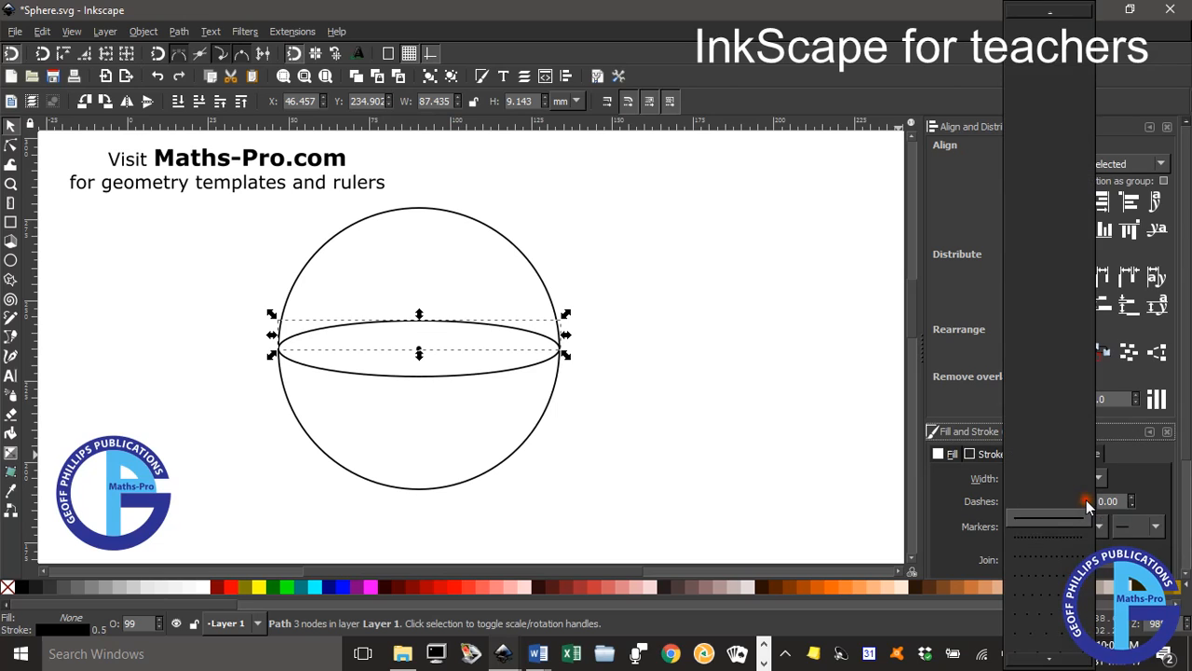
scroll(1055, 527, "down", 5)
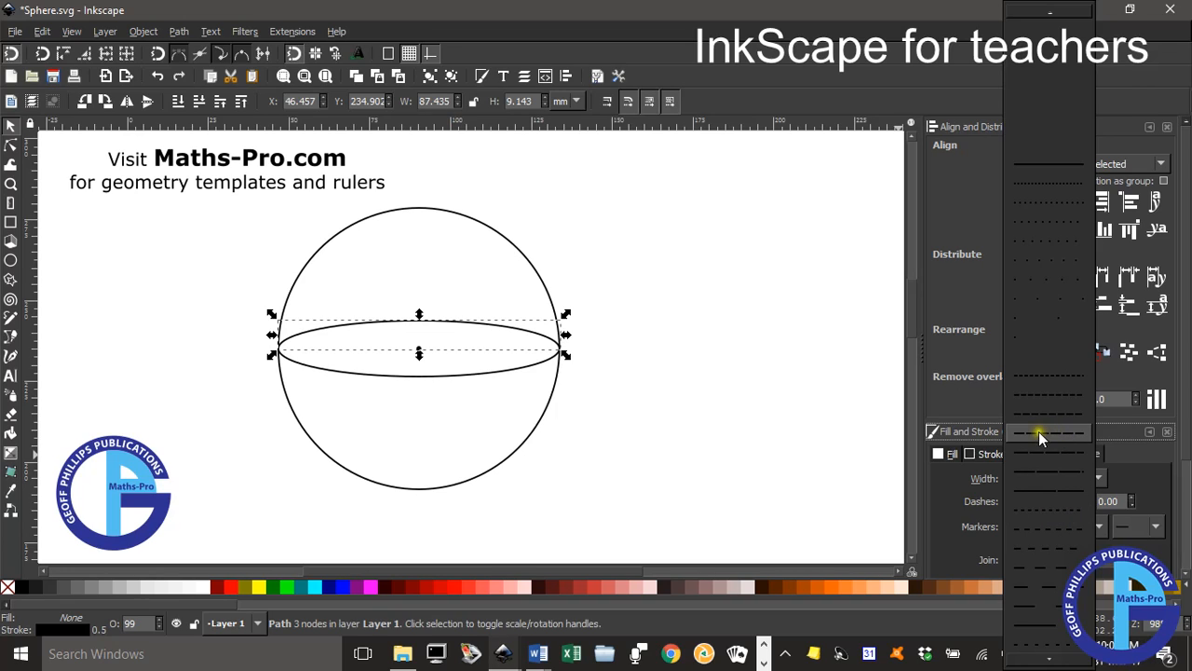
left_click(1060, 550)
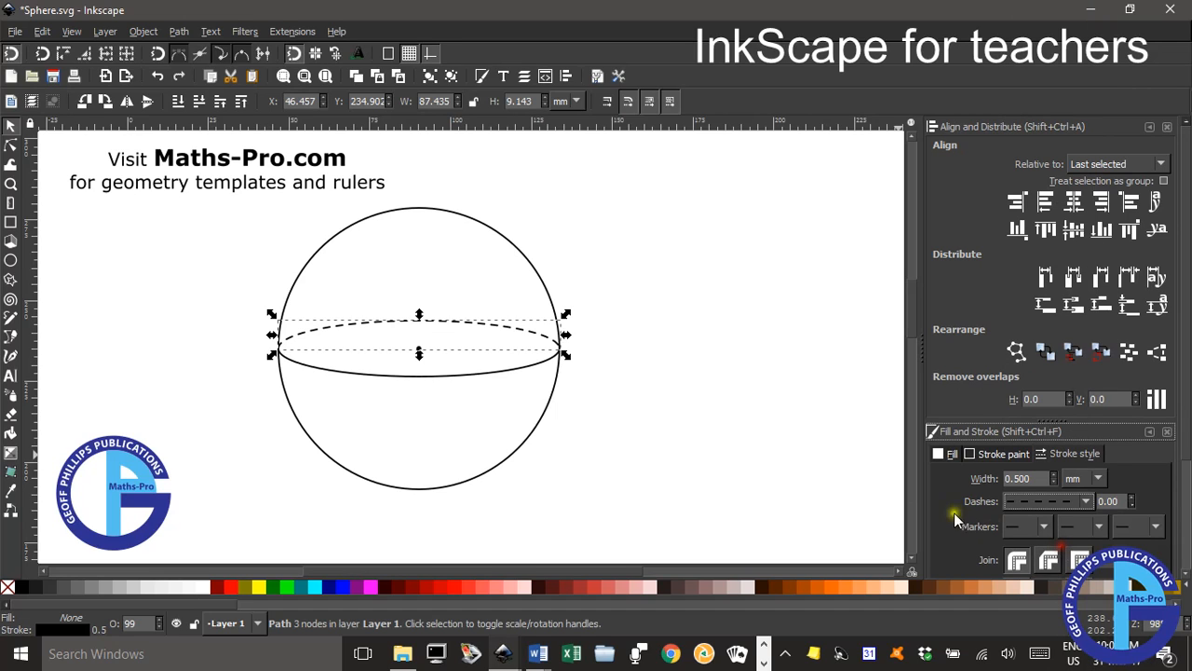
left_click(715, 368)
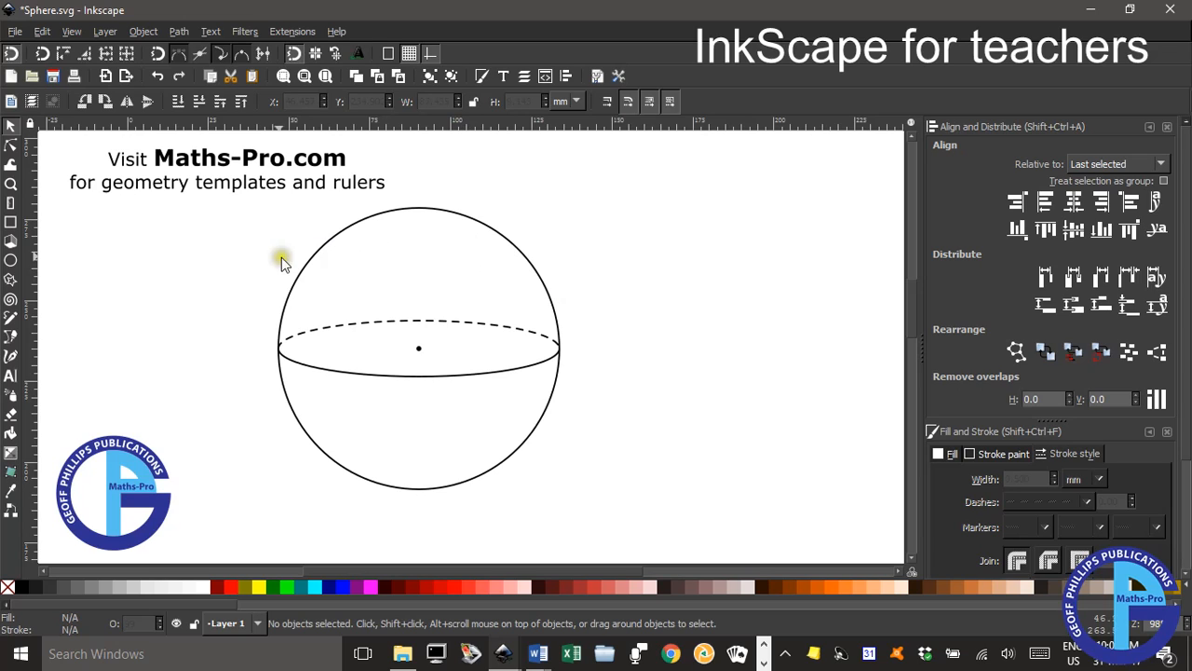
left_click(10, 336)
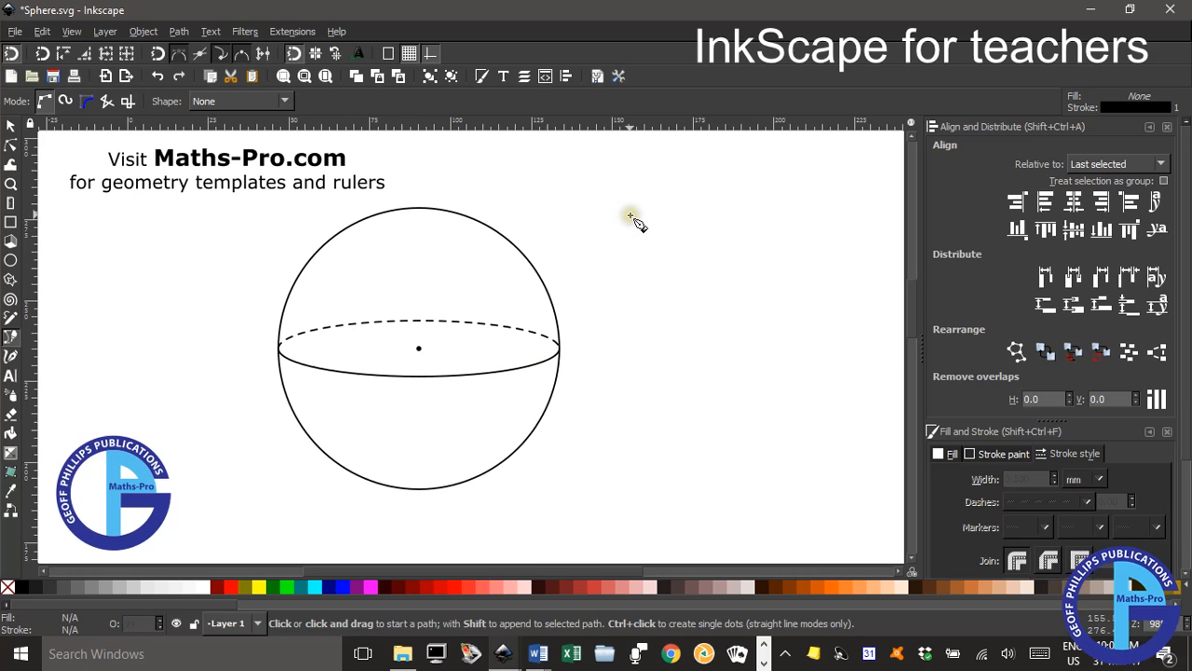
left_click(616, 330)
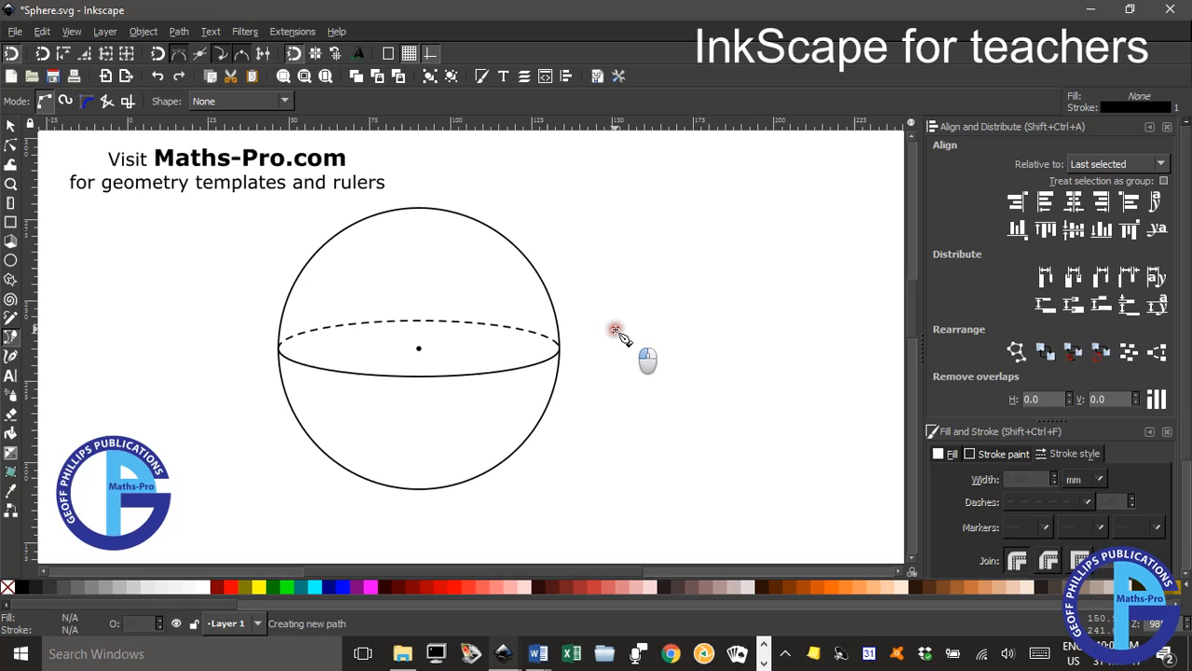
mouse_move(616, 331)
left_mouse_down()
mouse_move(619, 209)
mouse_move(620, 219)
left_mouse_up()
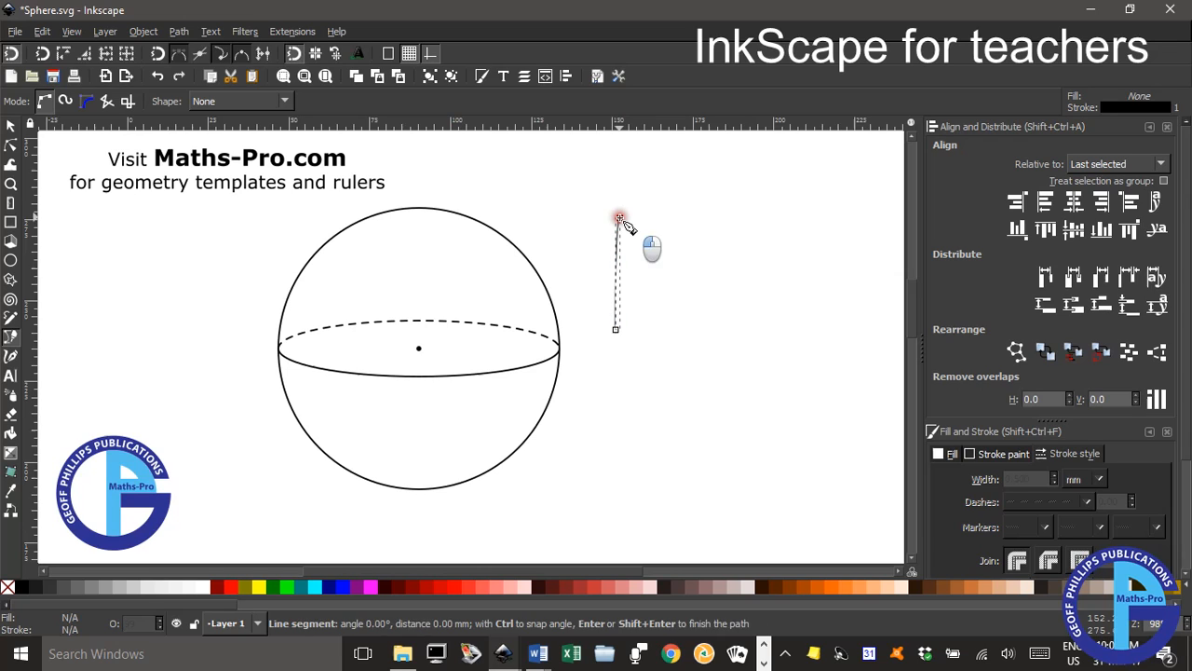
left_click(619, 219)
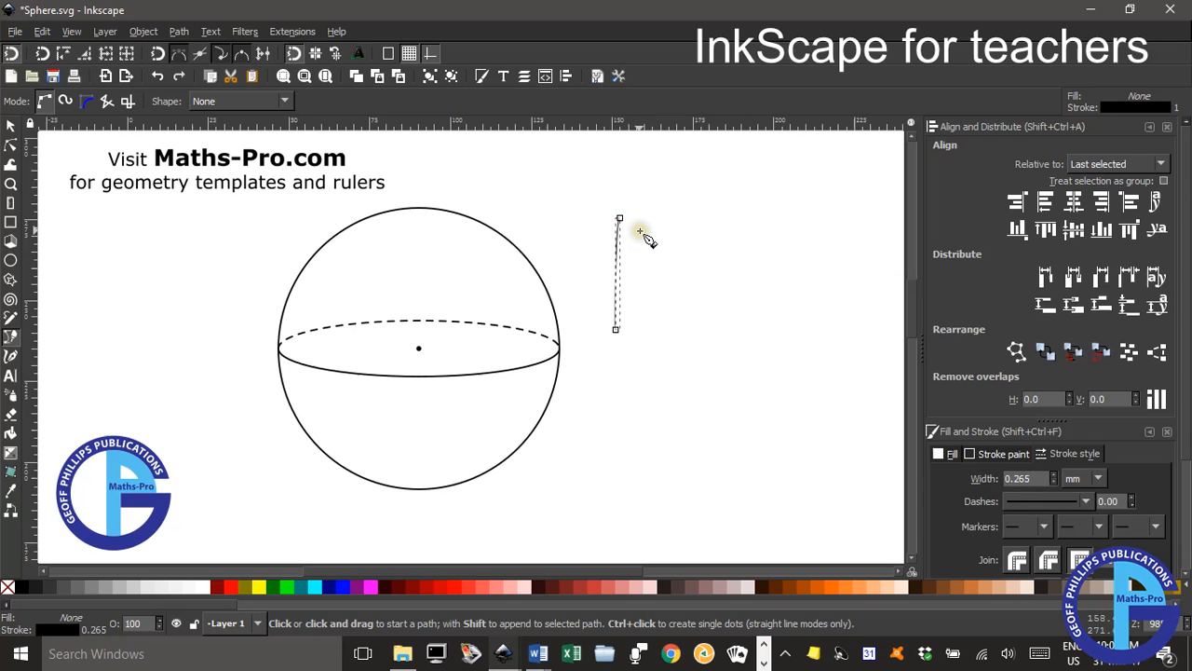
key("Delete")
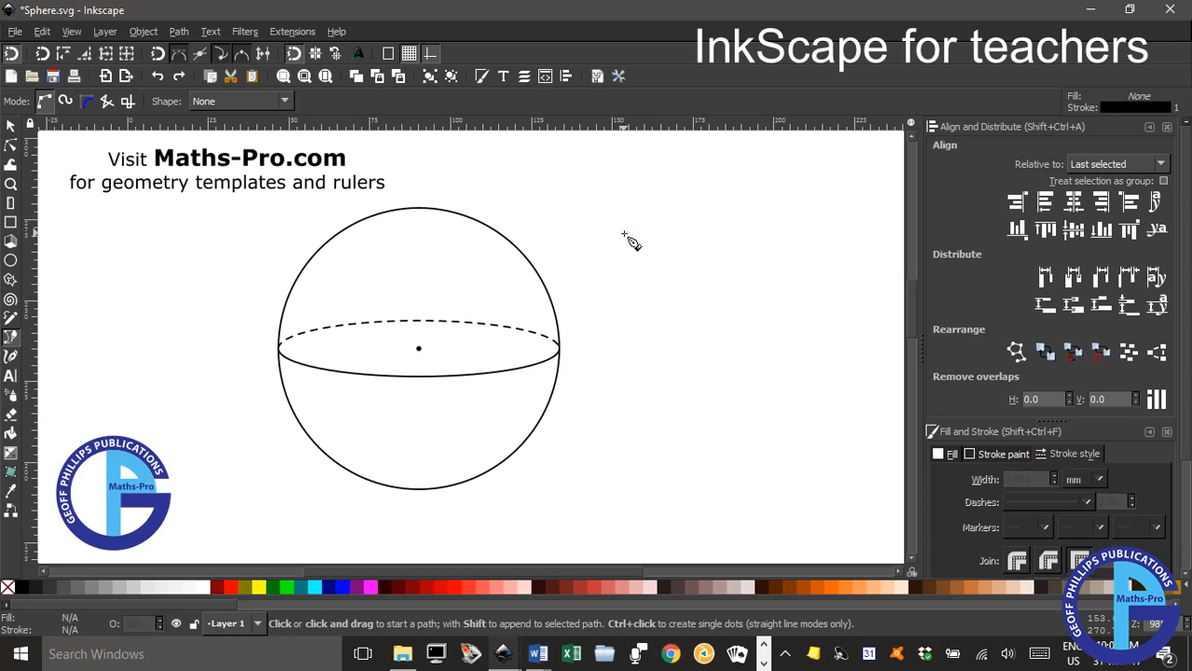
Draw a vertical straight line upward, about 40 mm long, beside the upper half of the sphere, and deselect it.
left_click(605, 340)
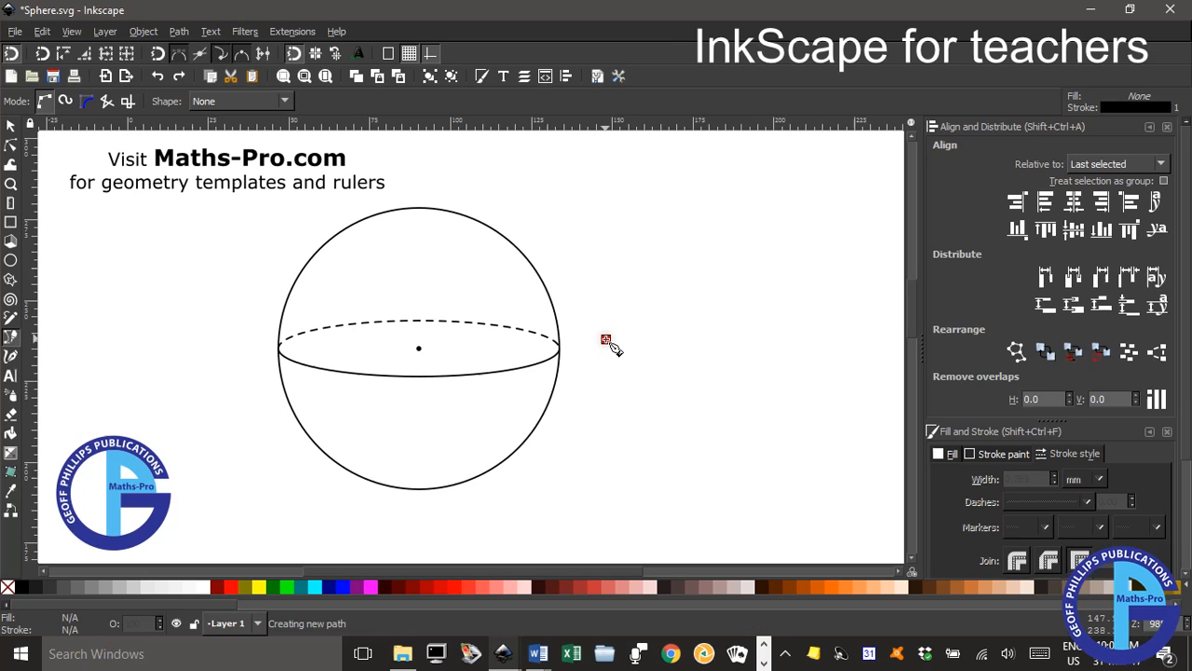
left_click(606, 211)
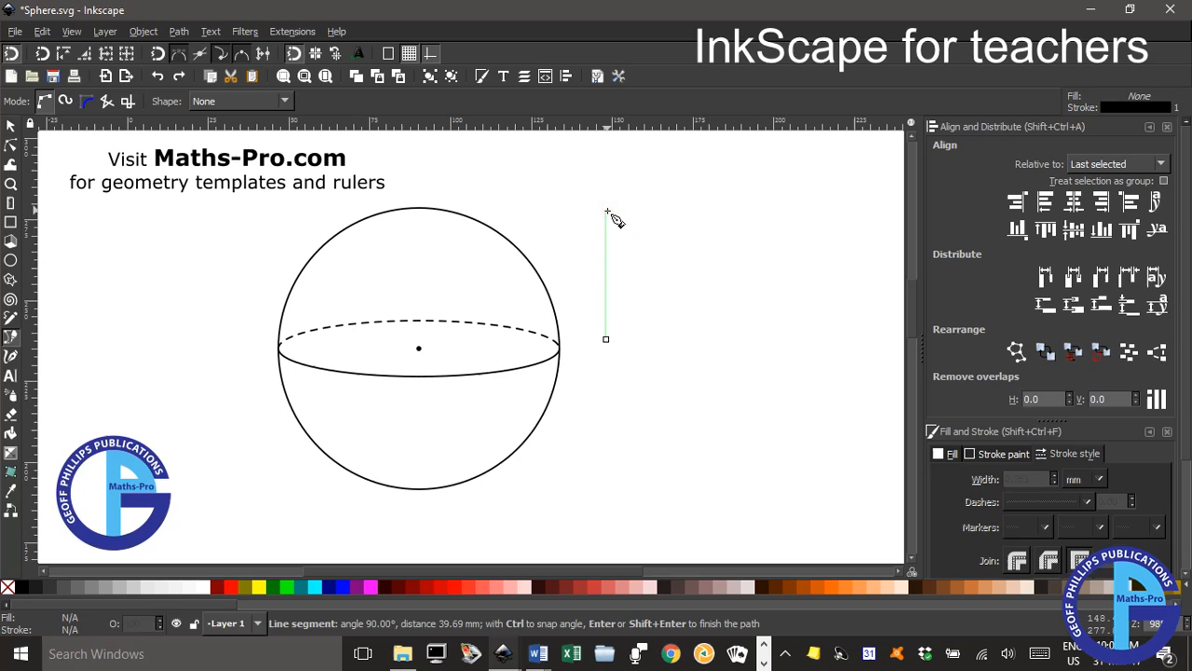
key("Return")
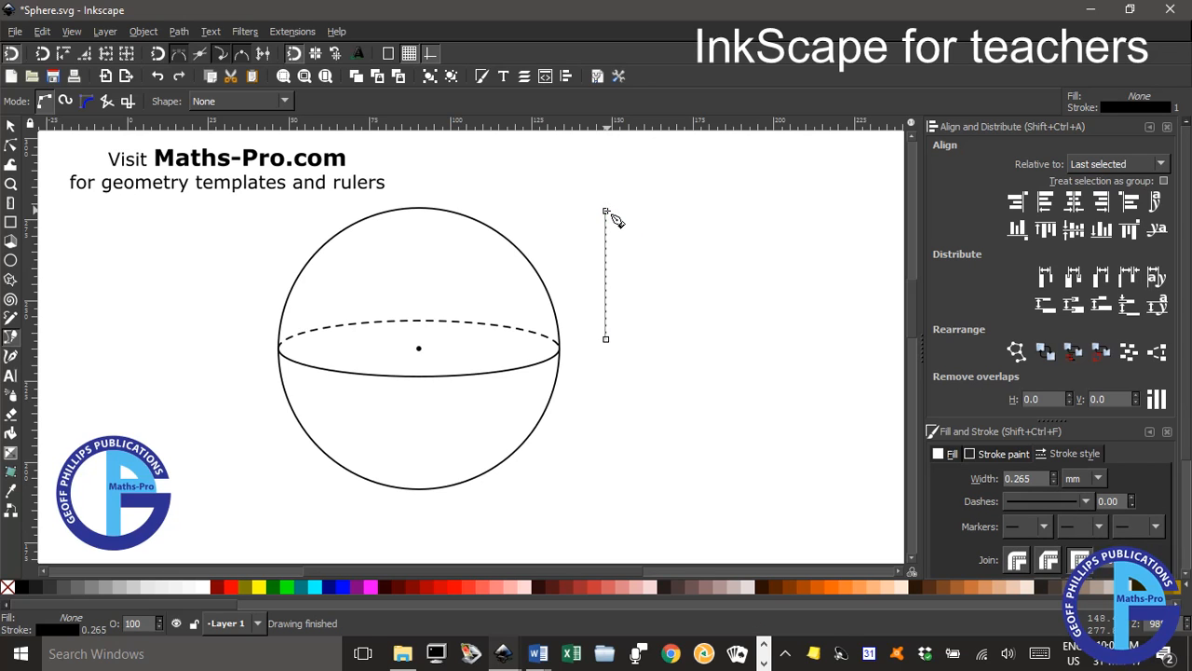
left_click(10, 125)
left_click(685, 311)
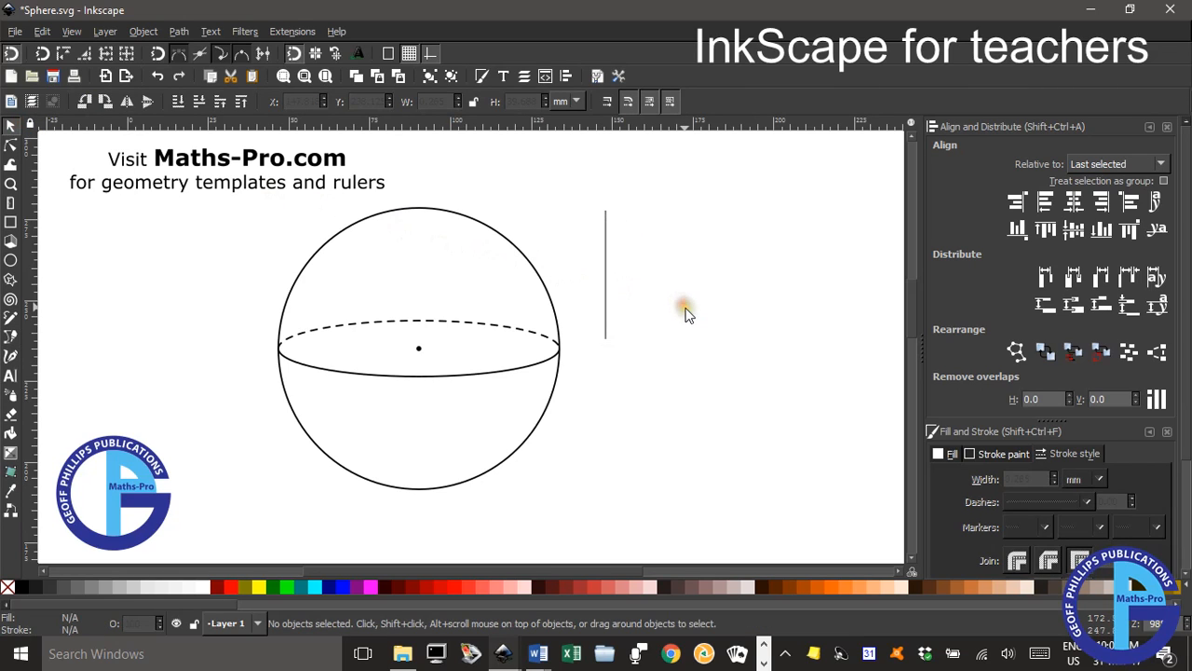
Add a solid arrowhead end marker to the upper end of the vertical line, and deselect it.
left_click(607, 315)
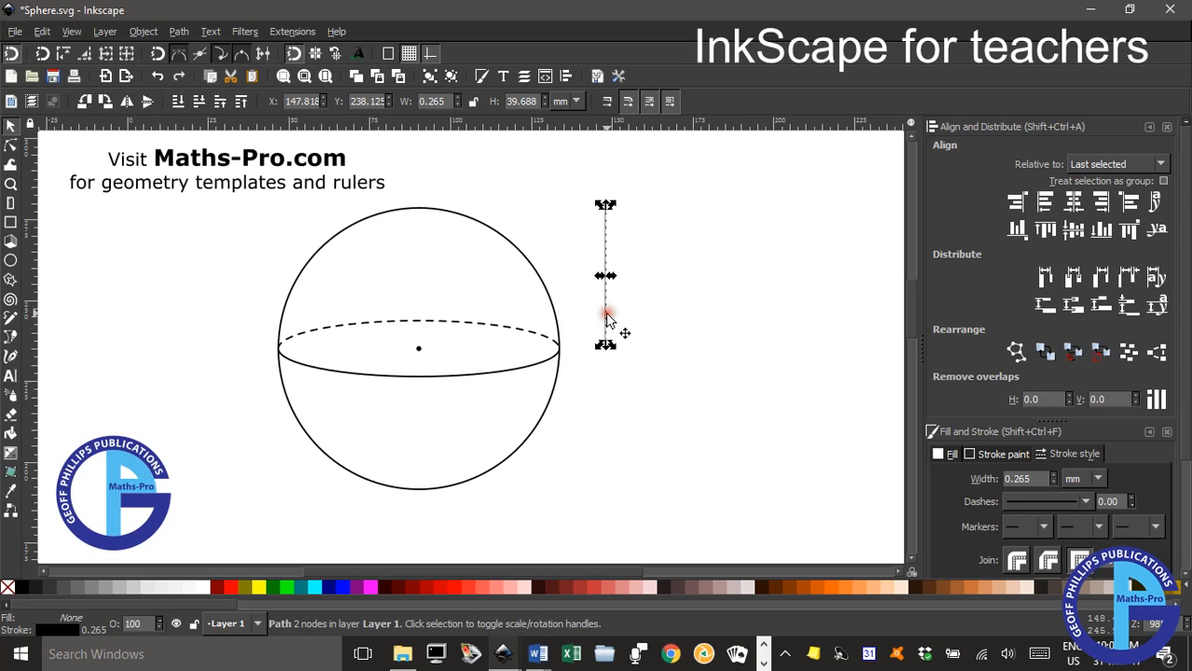
left_click(665, 373)
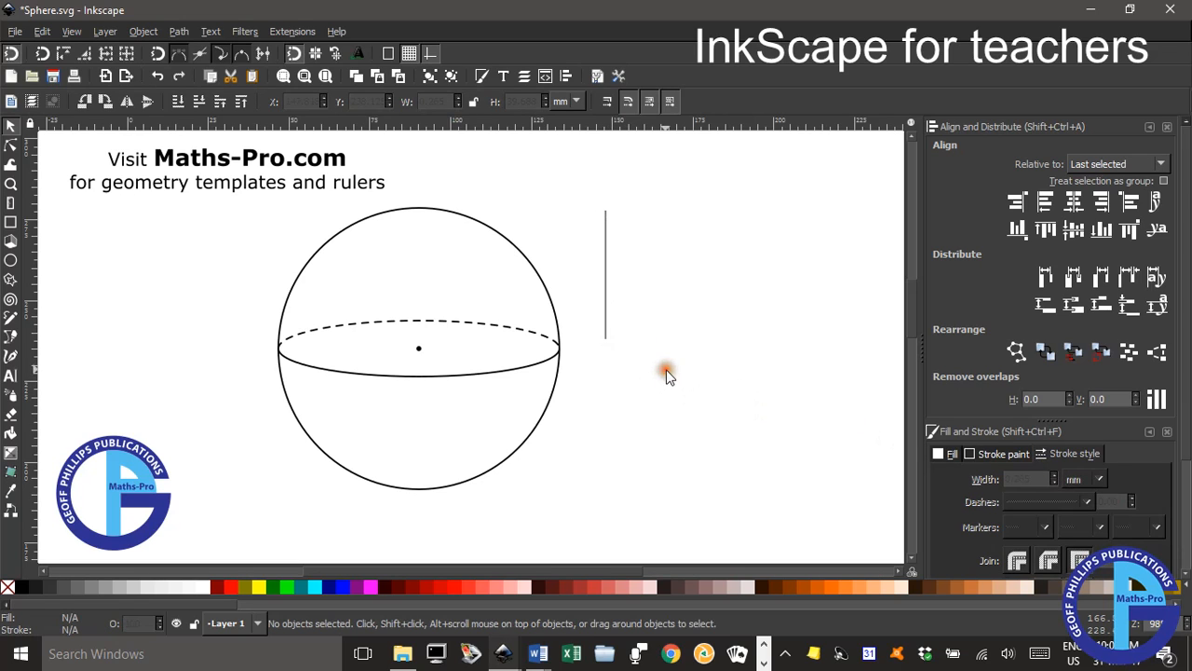
left_click(606, 317)
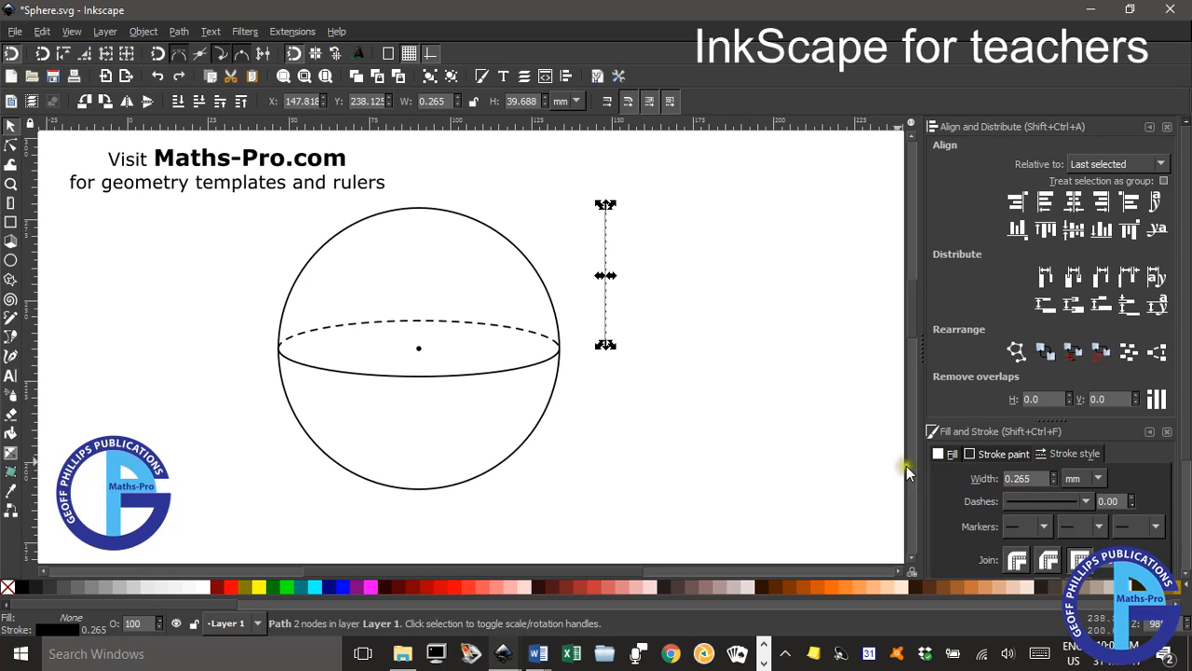
left_click(1157, 527)
left_click(1138, 626)
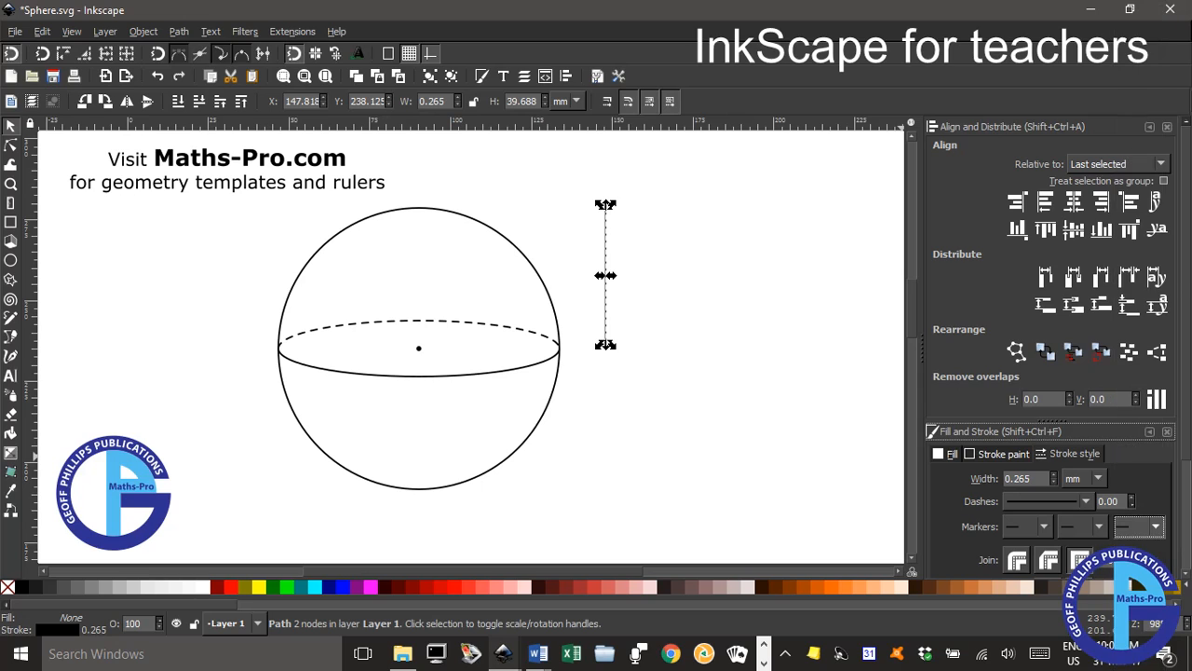
left_click(813, 427)
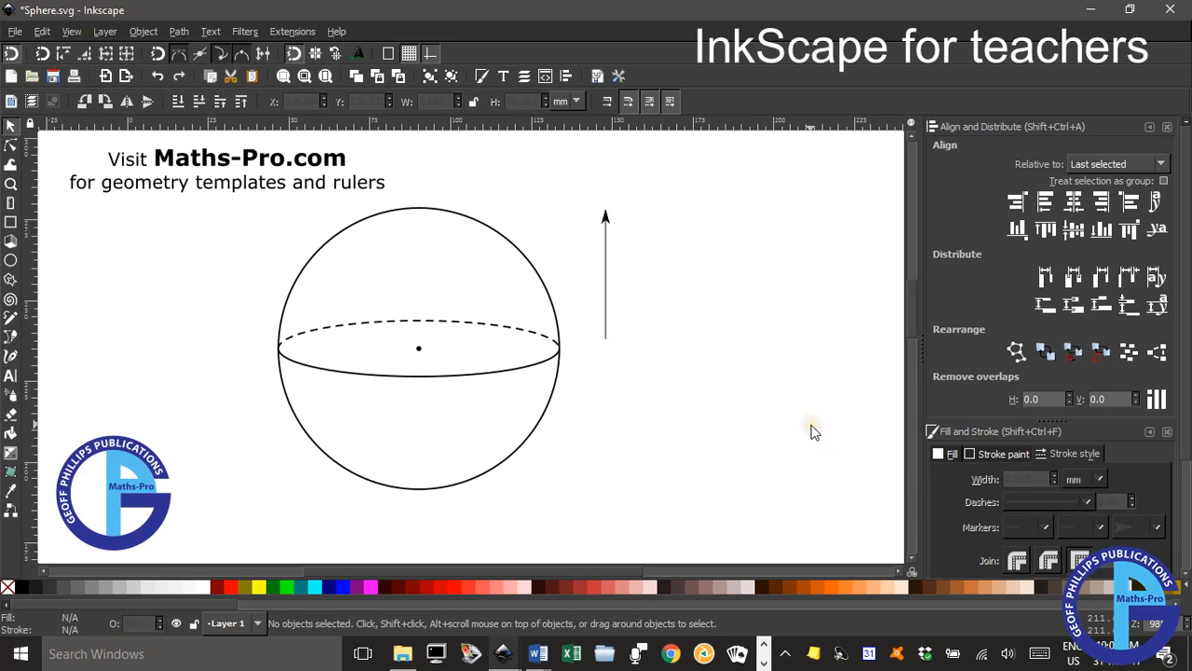
Duplicate the vertical arrow, flip the copy vertically, and move it about 46 mm straight down beside the sphere's lower half.
left_click(606, 307)
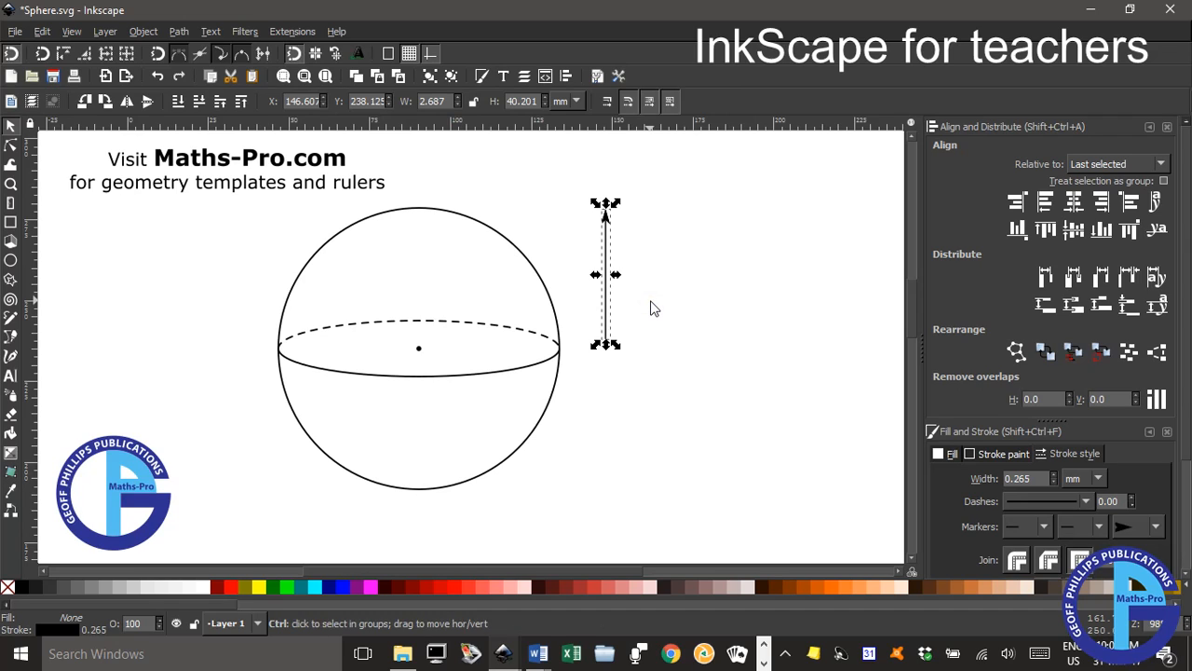
left_click(146, 105)
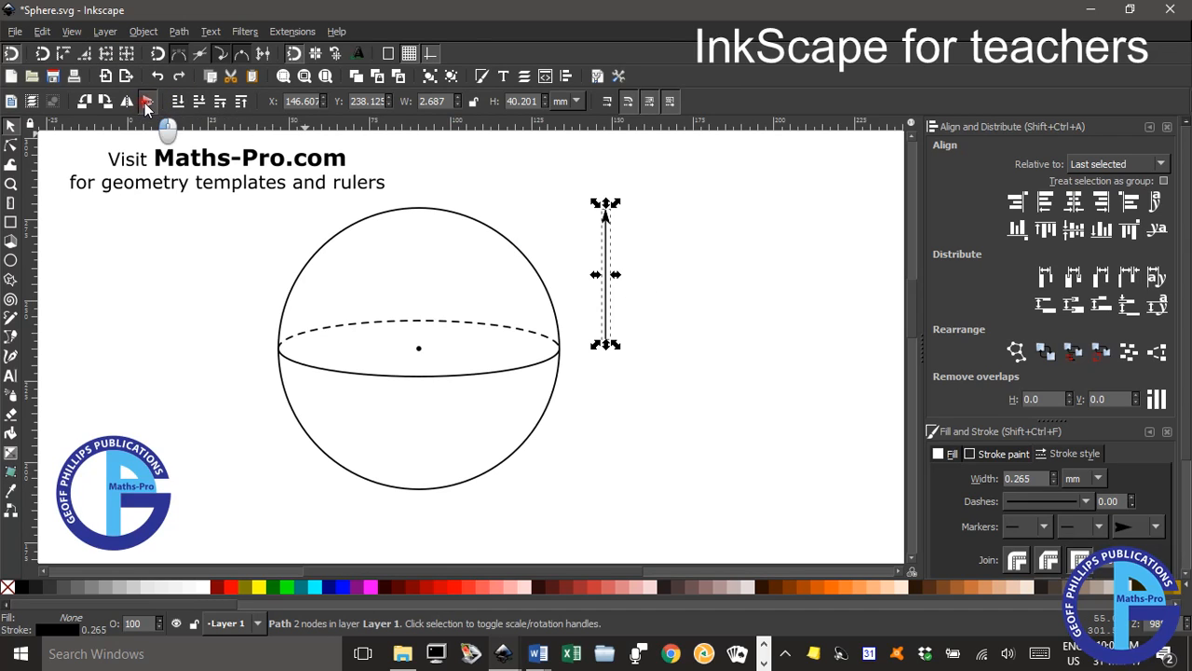
left_click_drag(605, 279, 604, 434)
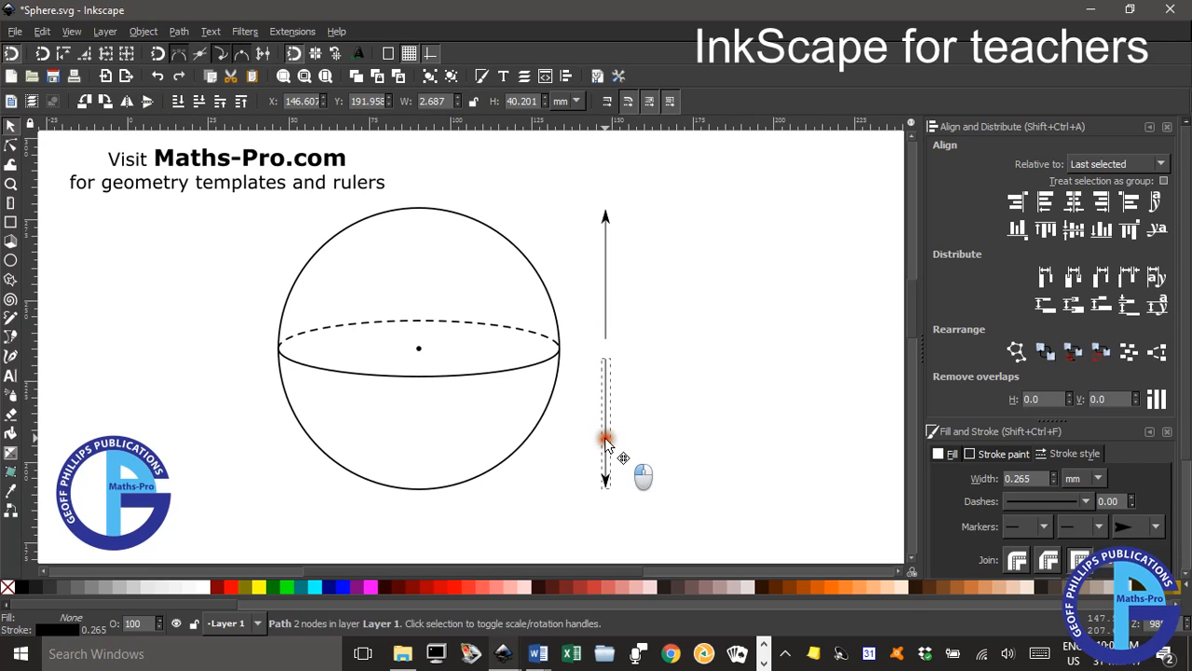
left_click(690, 394)
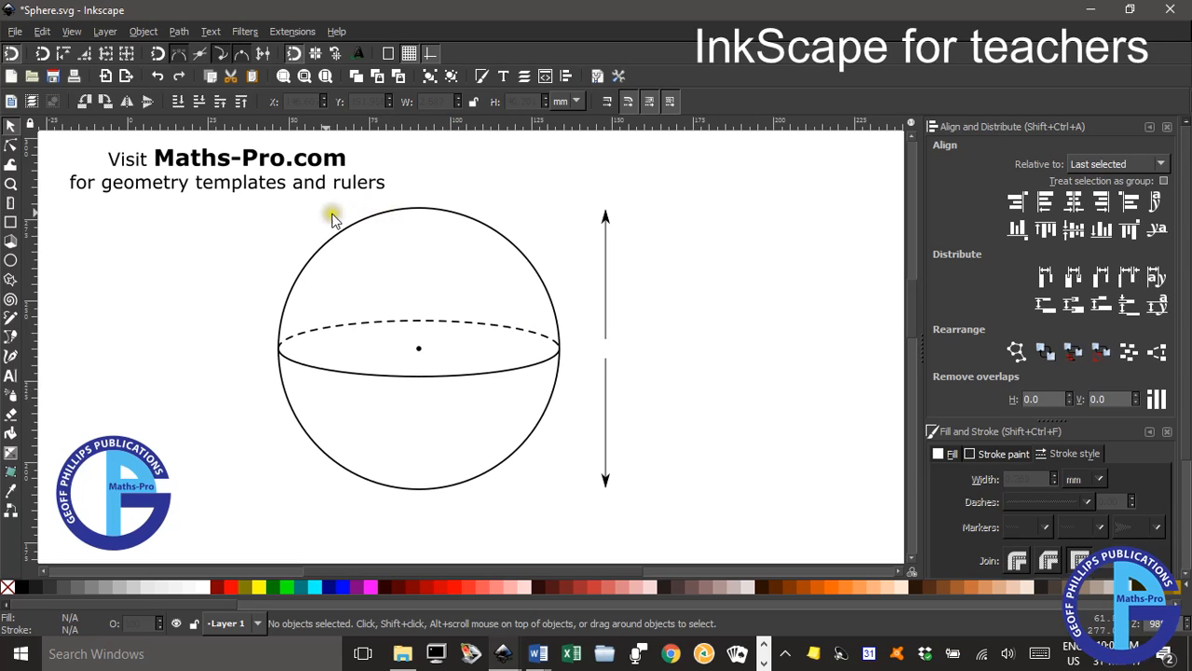
Group the circle, both equator halves and the centre dot into one object.
left_click_drag(259, 201, 576, 518)
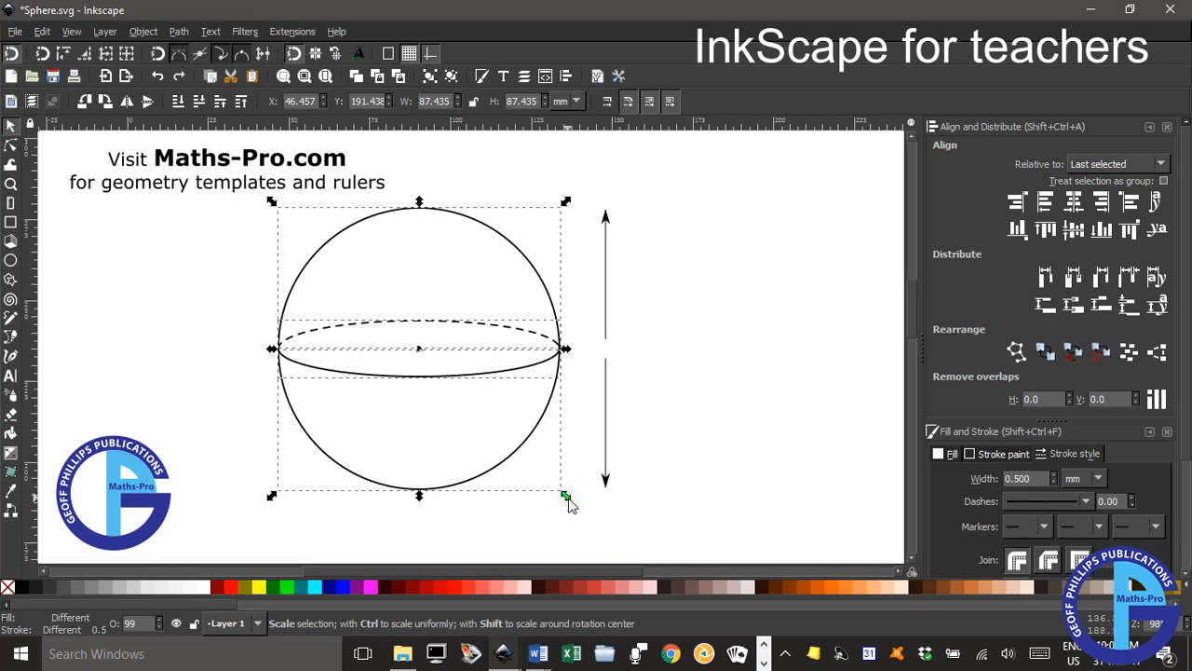
key("ctrl+g")
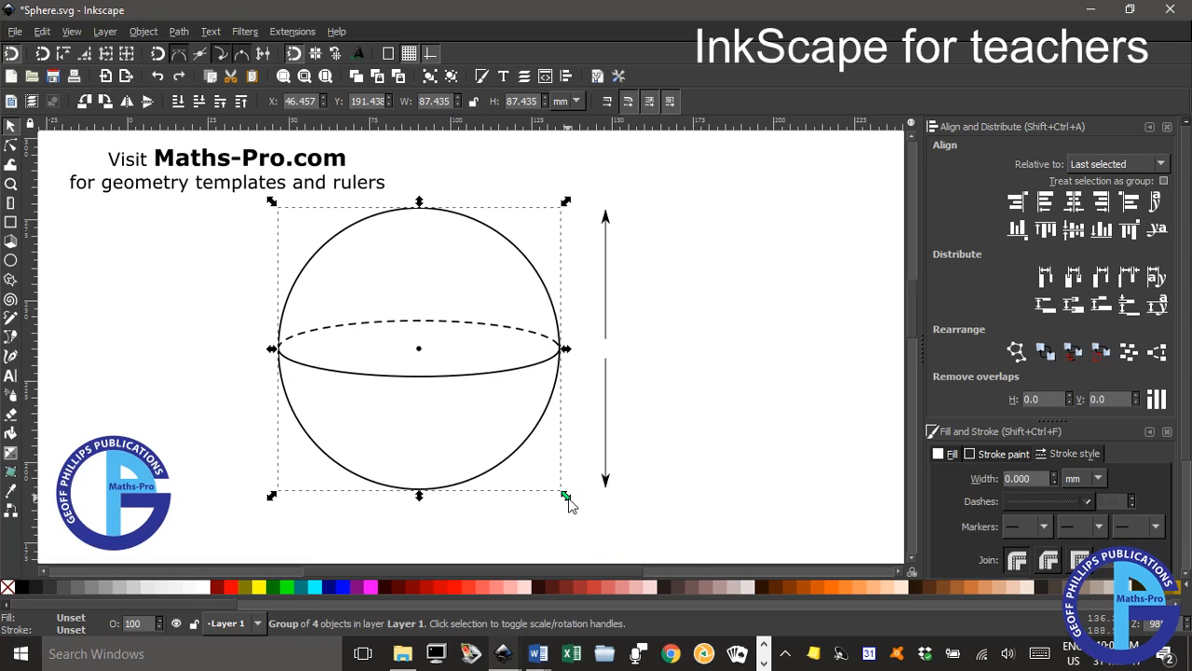
Align the grouped sphere's top edge to the top edge of the upper arrow, and deselect both.
left_click(602, 277, "shift")
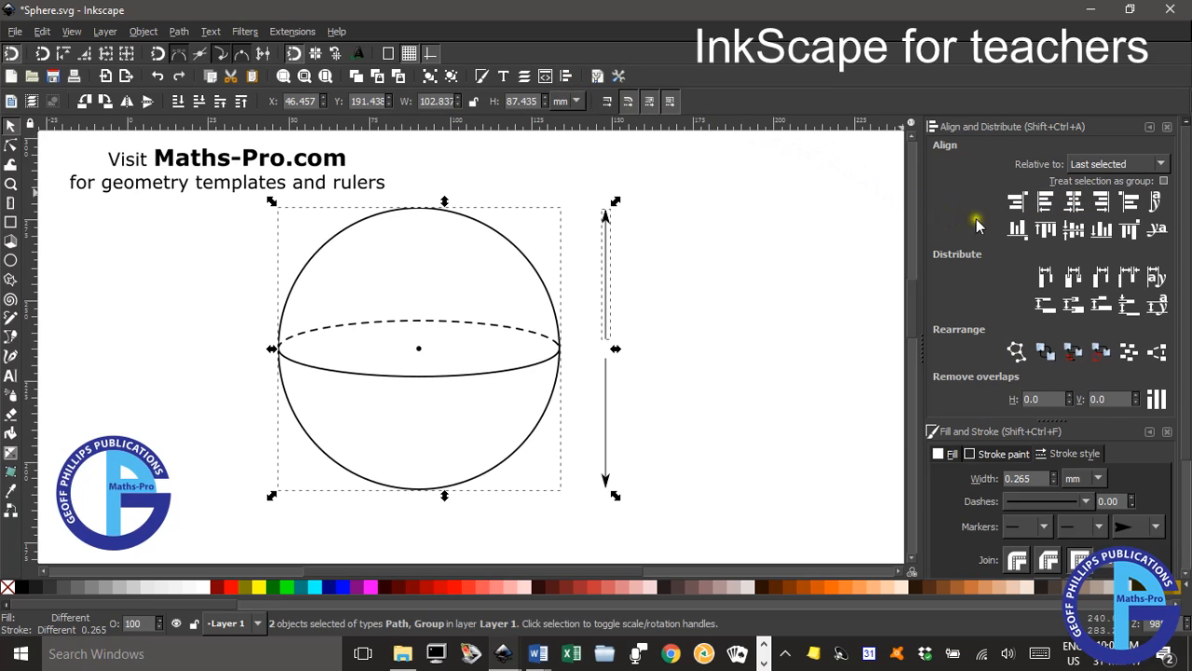
left_click(1046, 231)
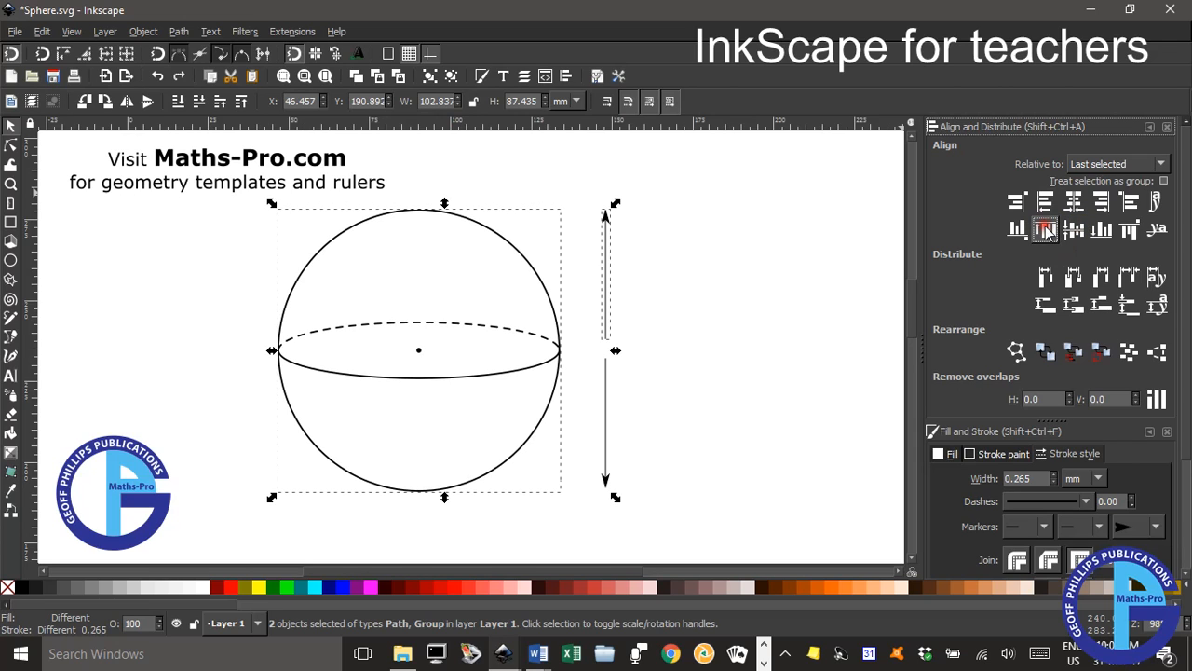
left_click(743, 237)
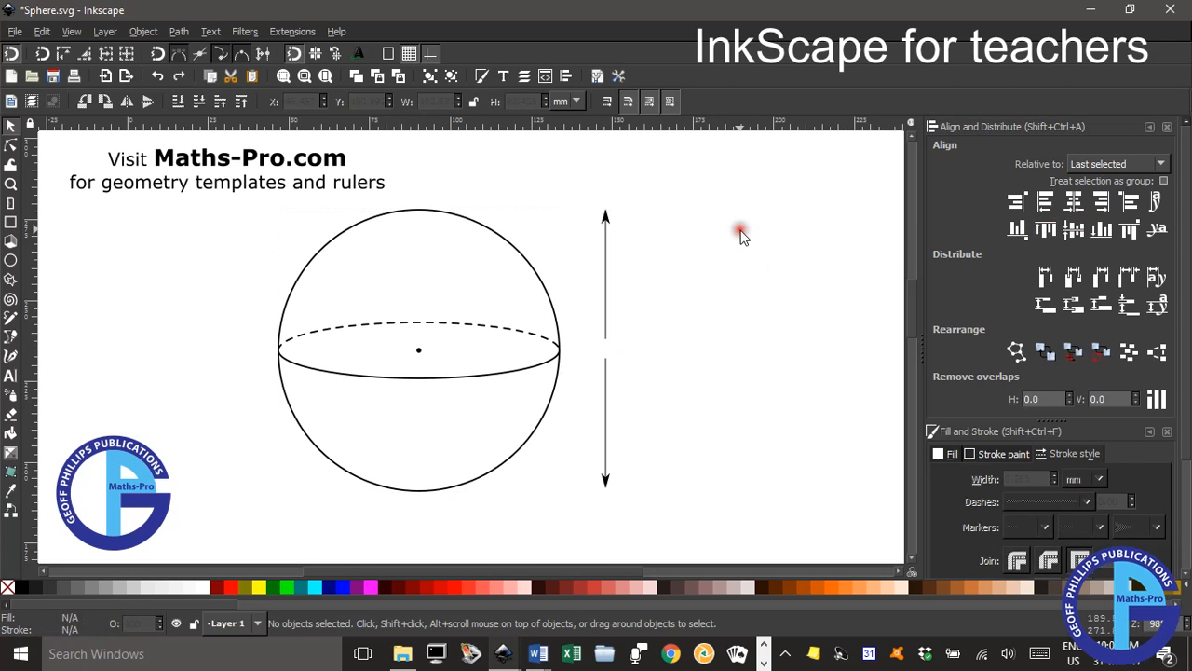
Align the lower arrow's bottom edge to the bottom edge of the grouped sphere, and deselect both.
left_click(605, 463)
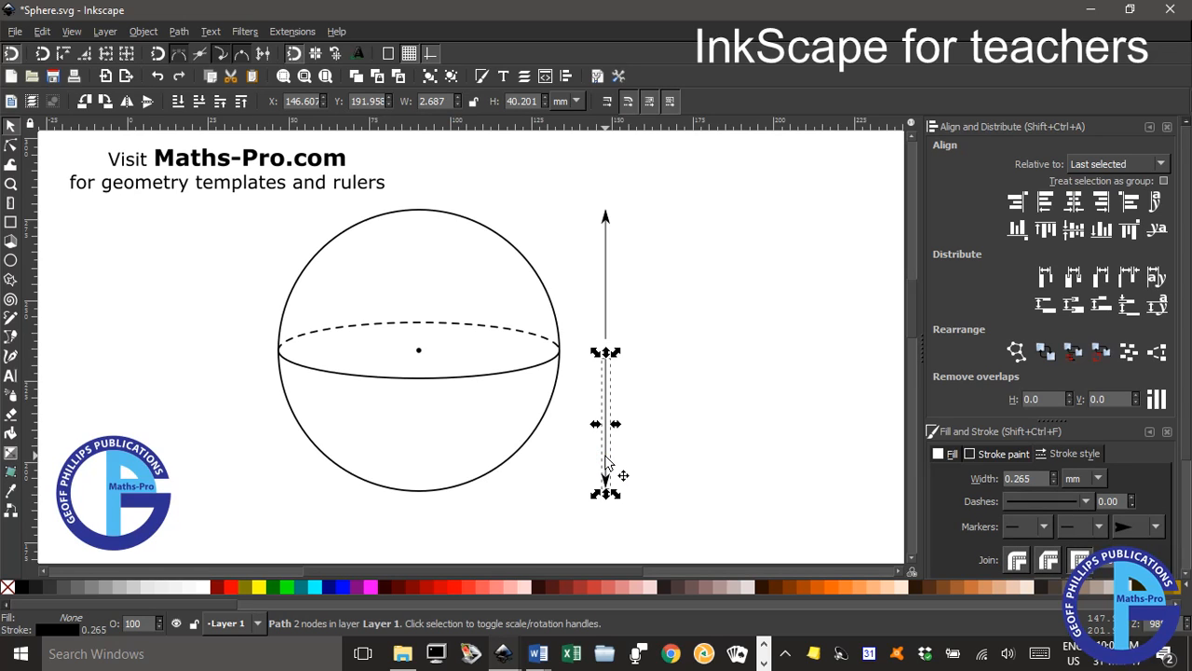
left_click(510, 458, "shift")
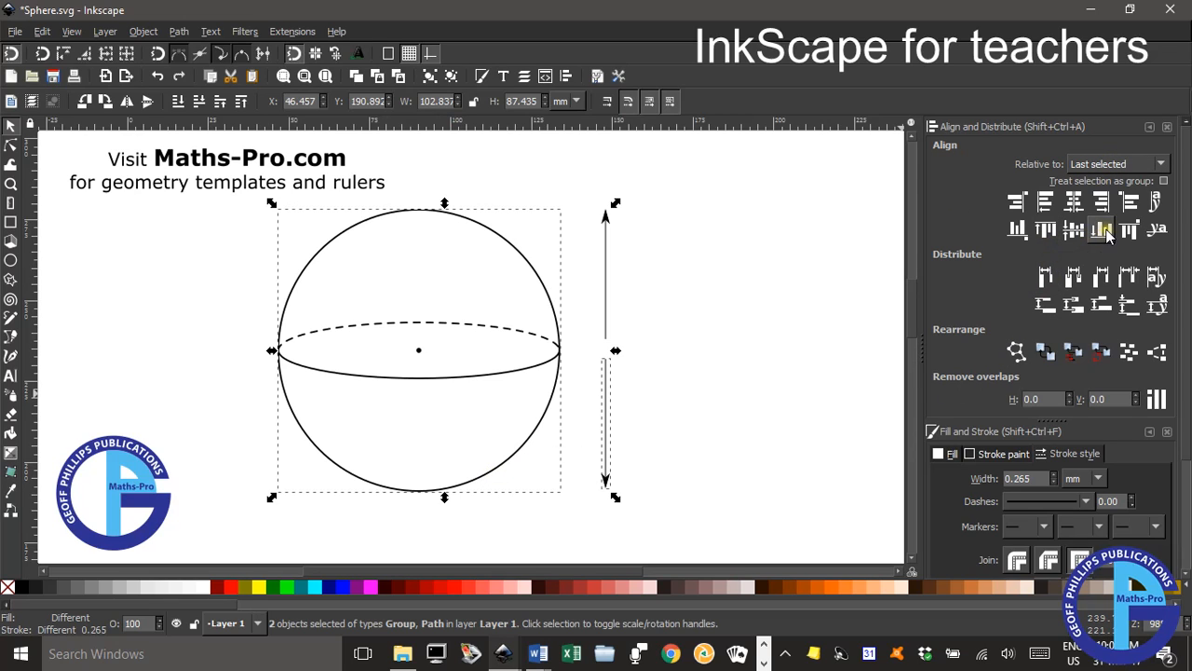
left_click(721, 295)
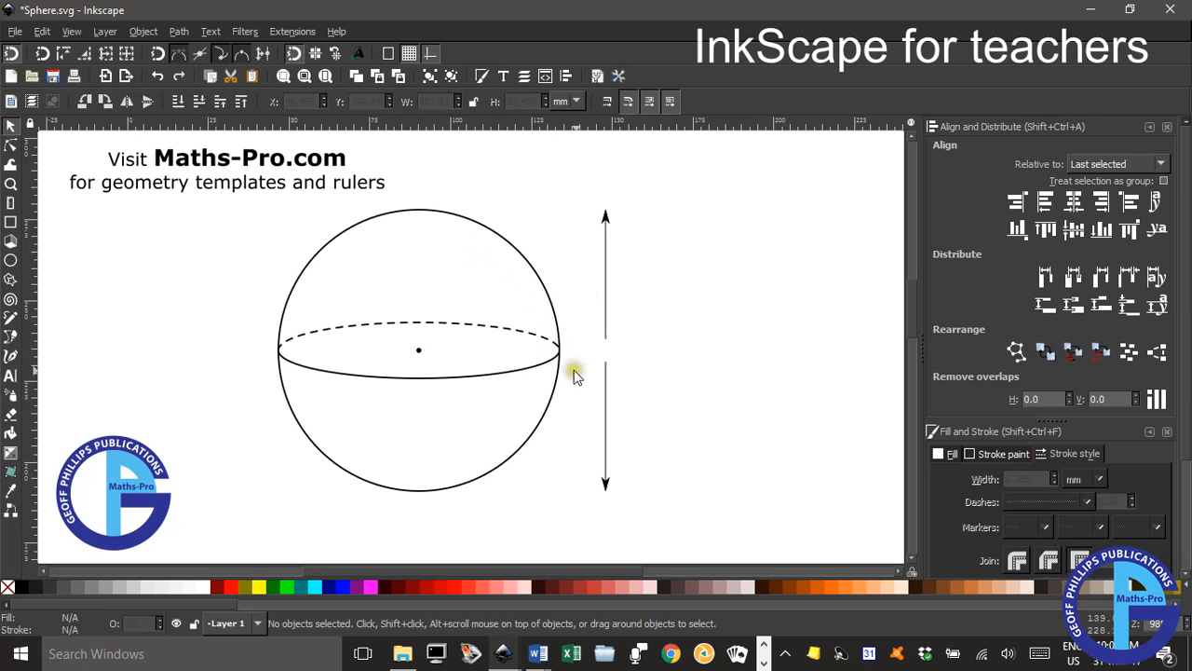
Shorten both vertical arrows at their inner ends to about 38 mm each, widening the gap between them, and deselect.
left_click(606, 324)
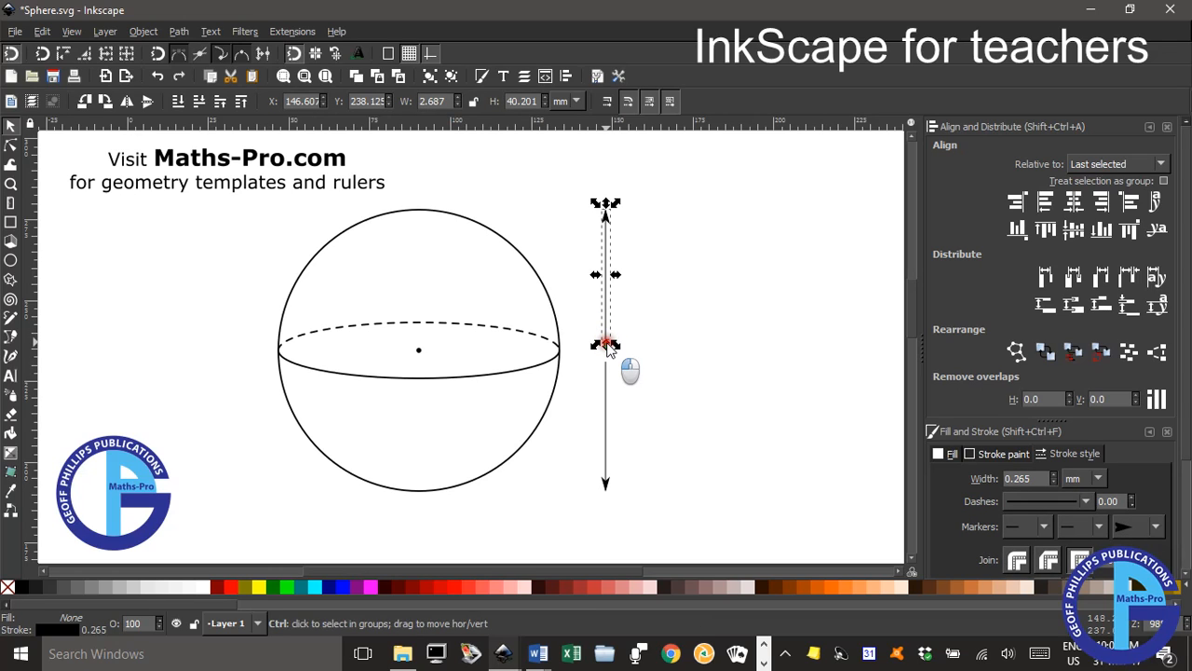
left_click_drag(605, 345, 606, 338)
left_click(606, 369)
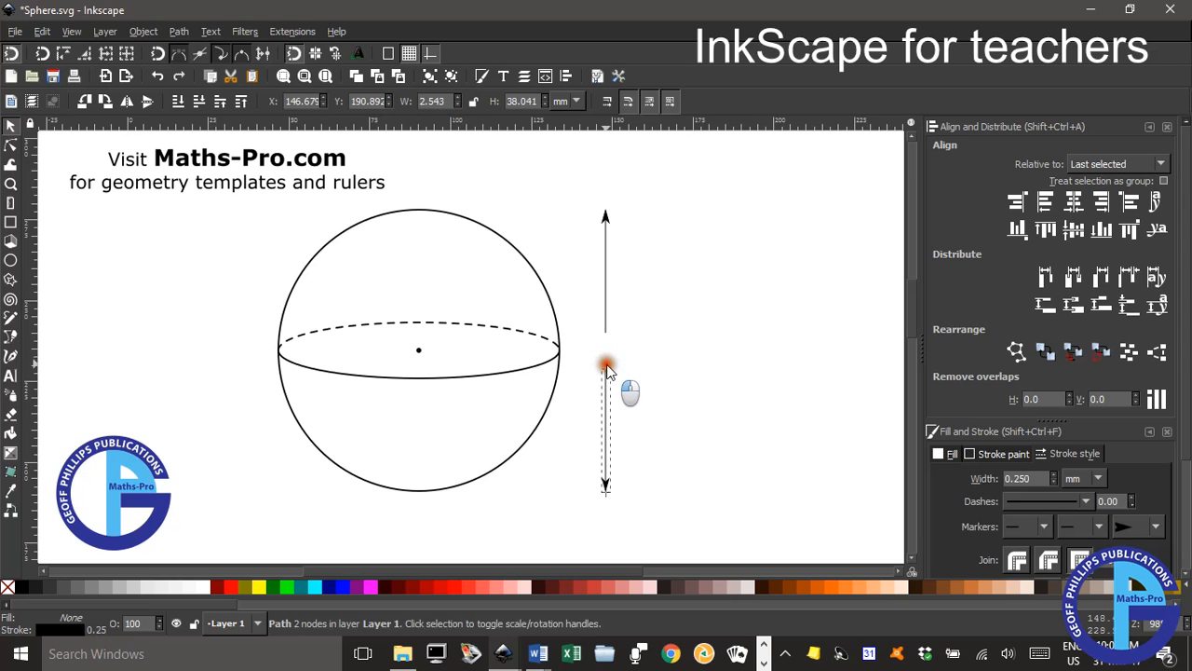
left_click(651, 358)
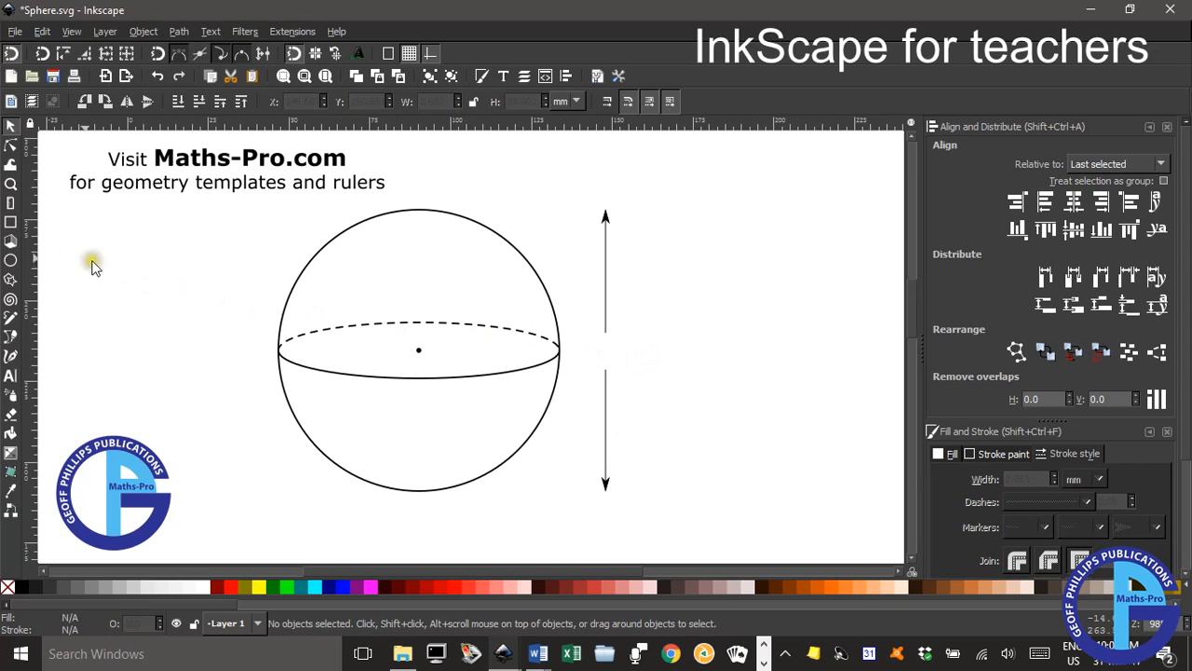
Add a text label "d" in the empty space beside the arrows, and deselect it.
left_click(13, 377)
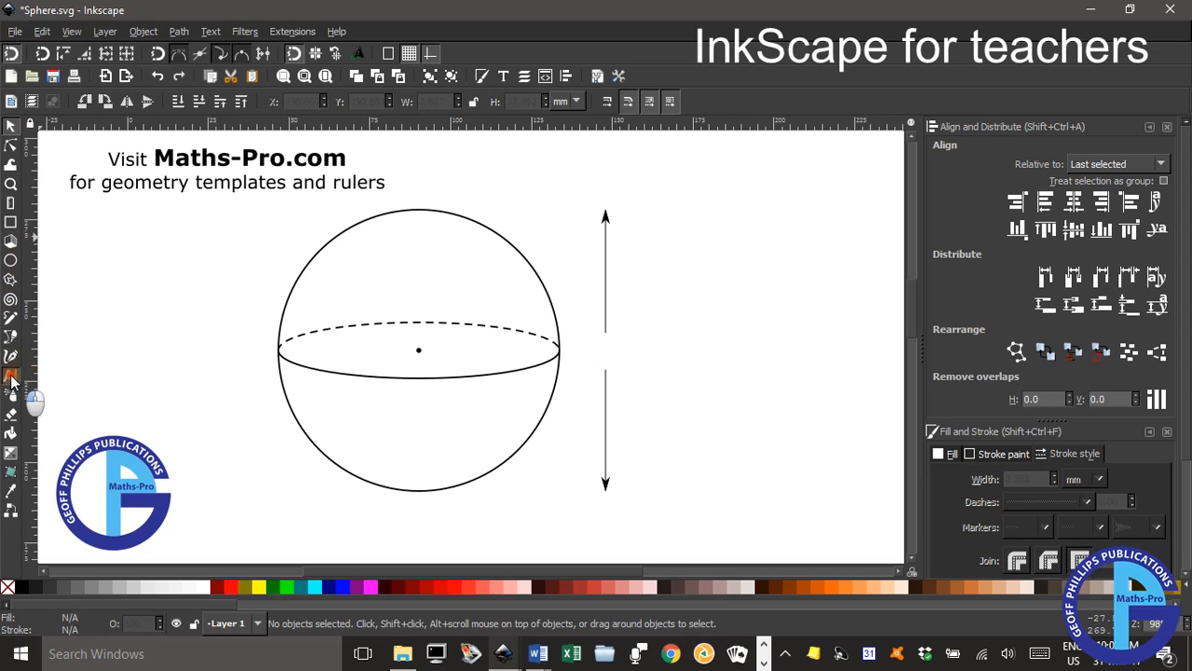
left_click(710, 352)
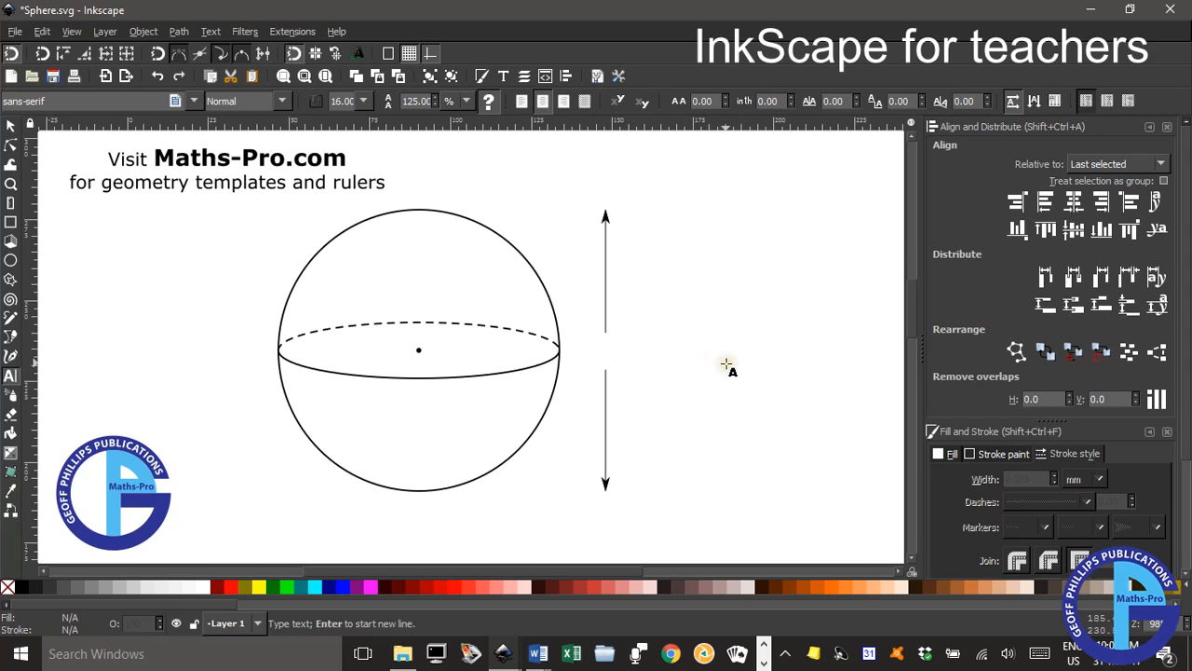
type("d")
key("Escape")
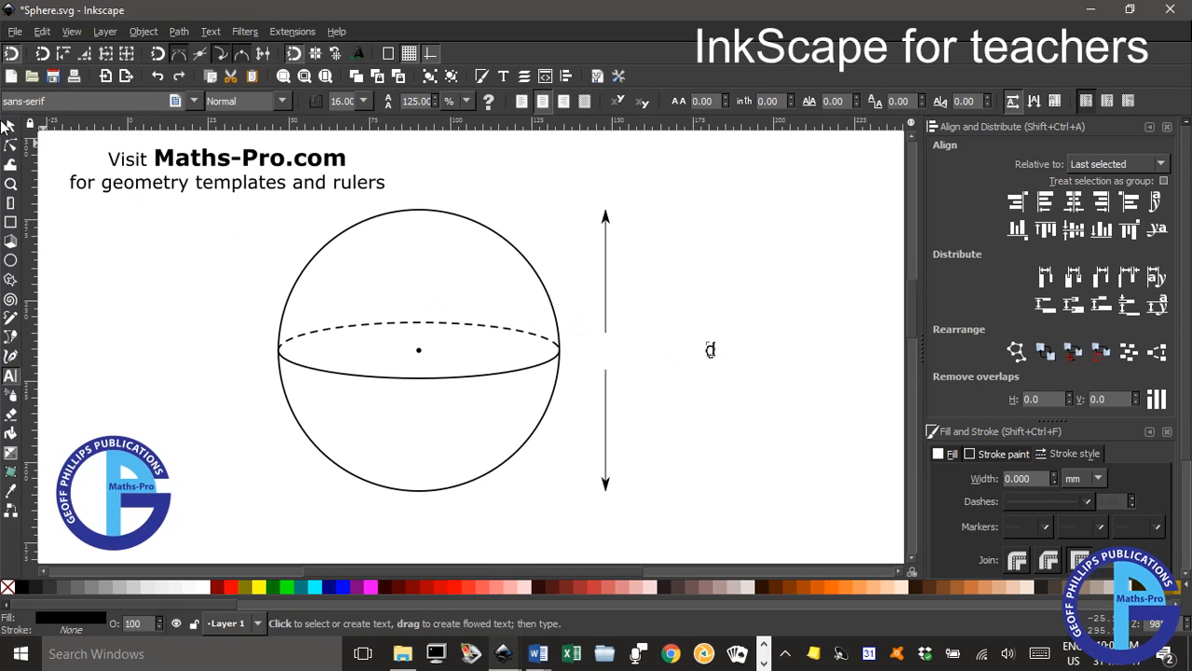
left_click(12, 126)
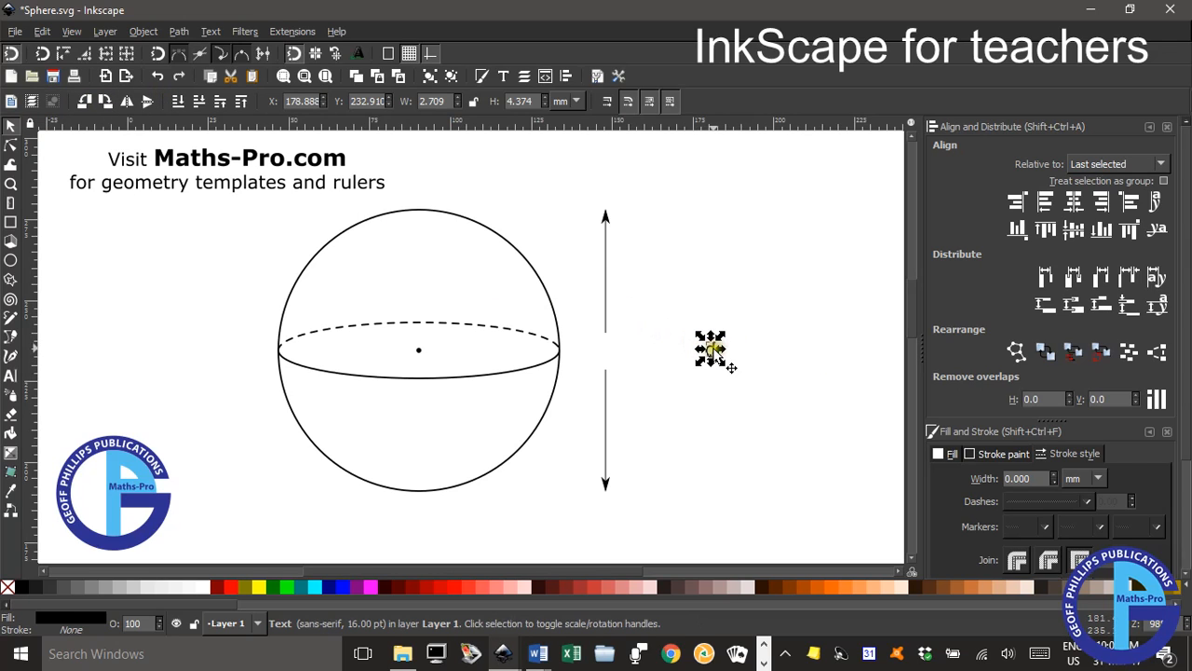
left_click(760, 453)
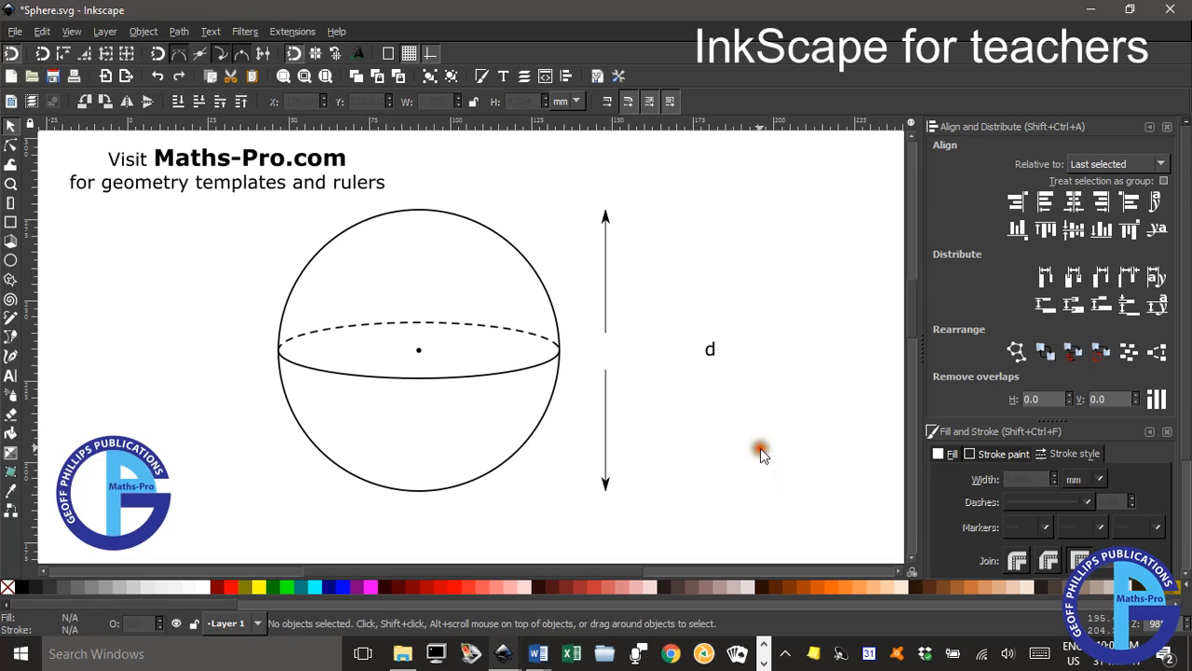
Format the "d" label in Times New Roman, Italic, at font size 20.
double_click(710, 349)
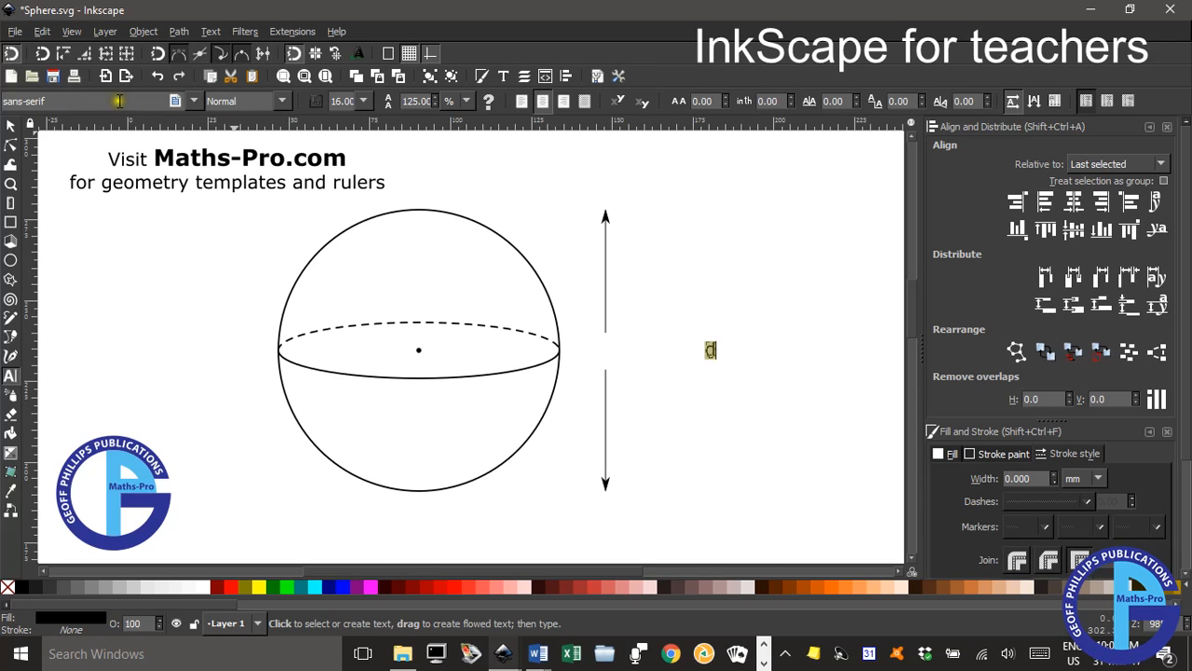
left_click(192, 101)
scroll(145, 176, "down", 10)
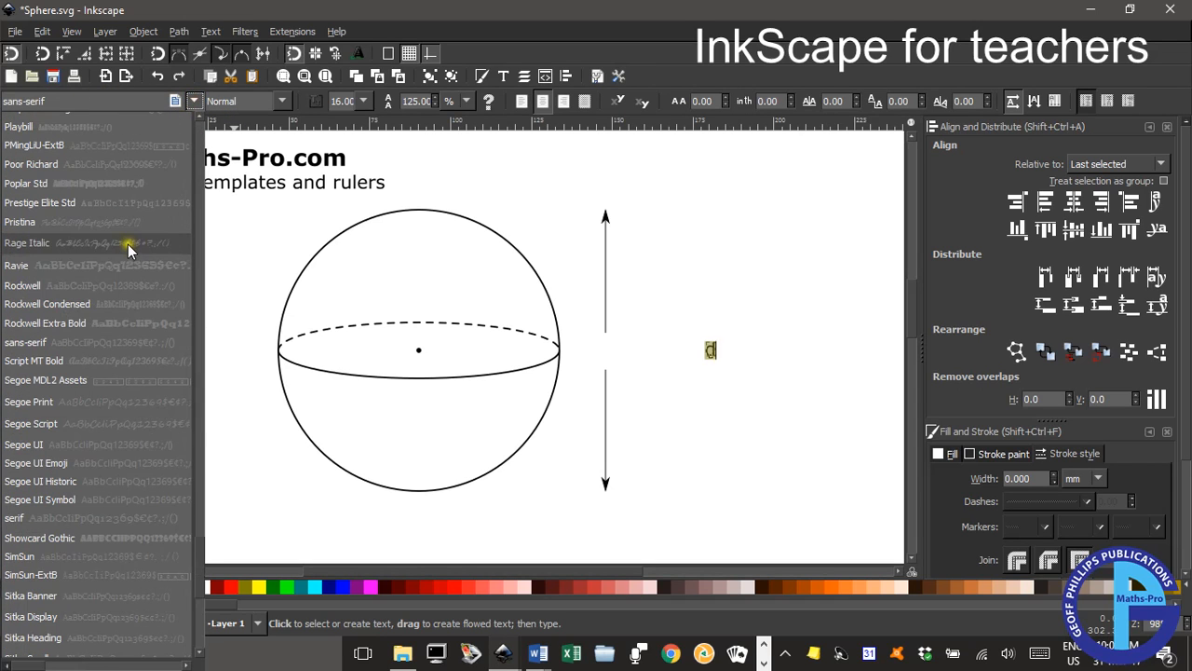
scroll(143, 447, "down", 12)
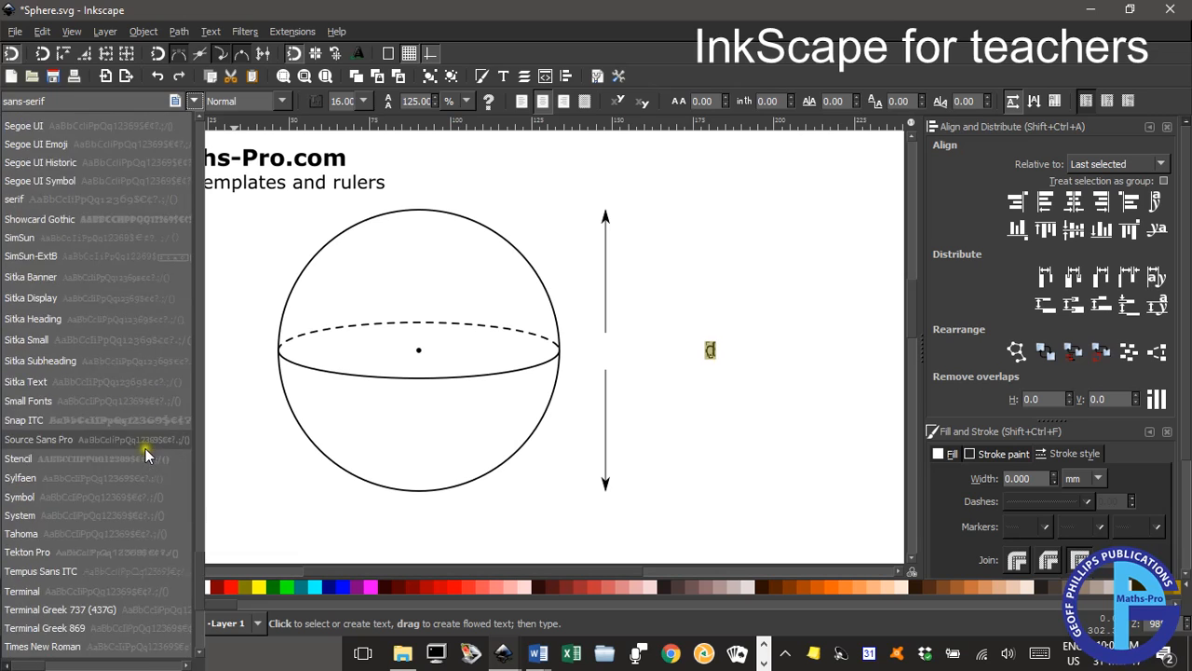
scroll(139, 447, "up", 1)
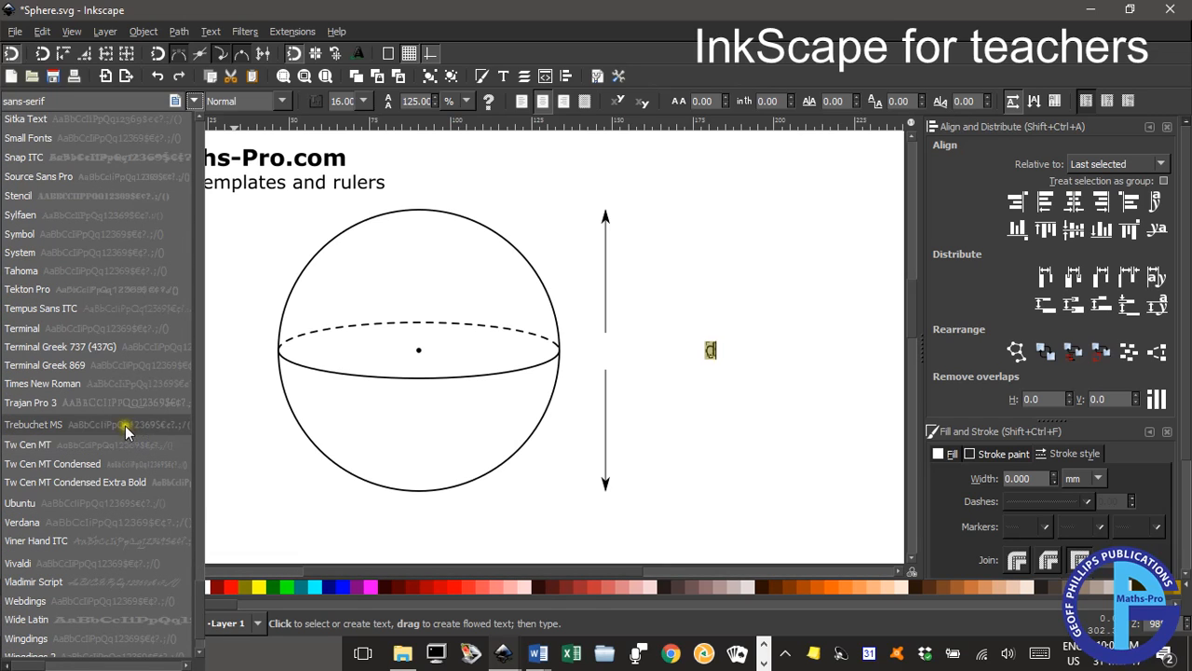
left_click(79, 381)
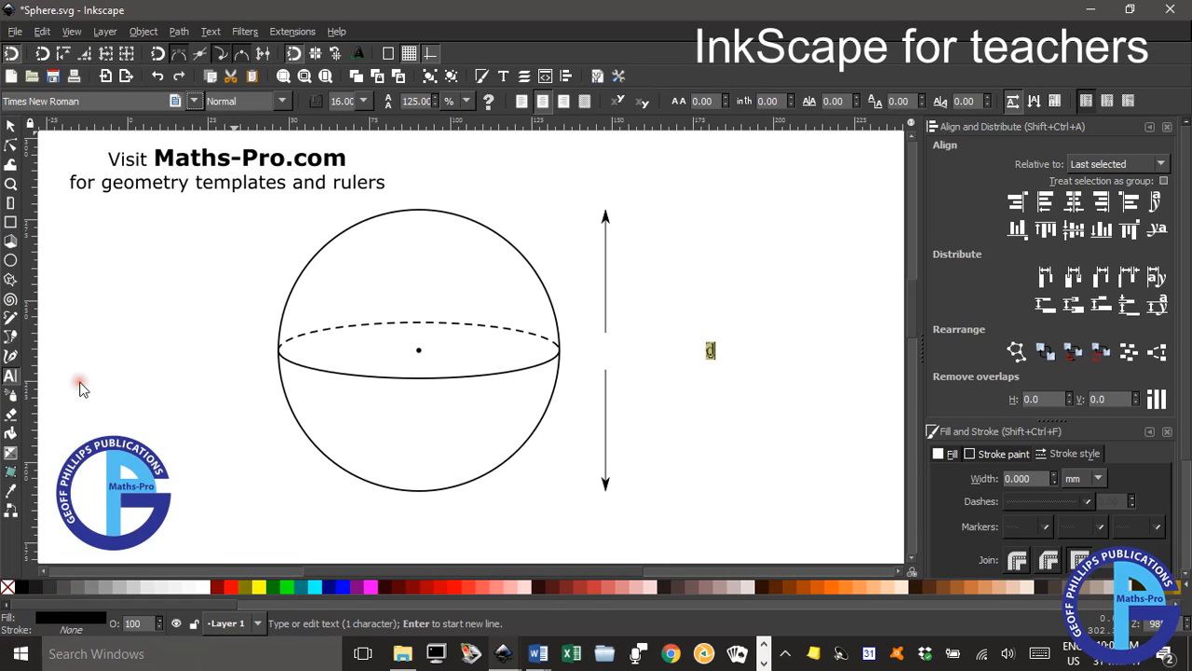
left_click(280, 101)
left_click(259, 149)
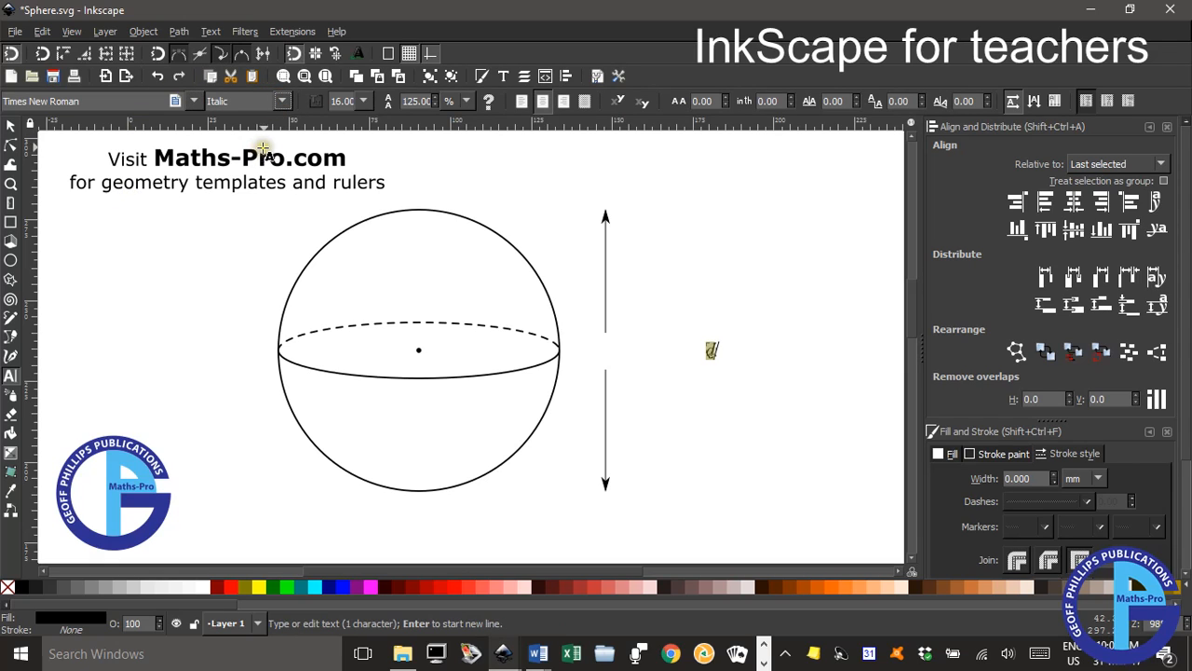
left_click(366, 100)
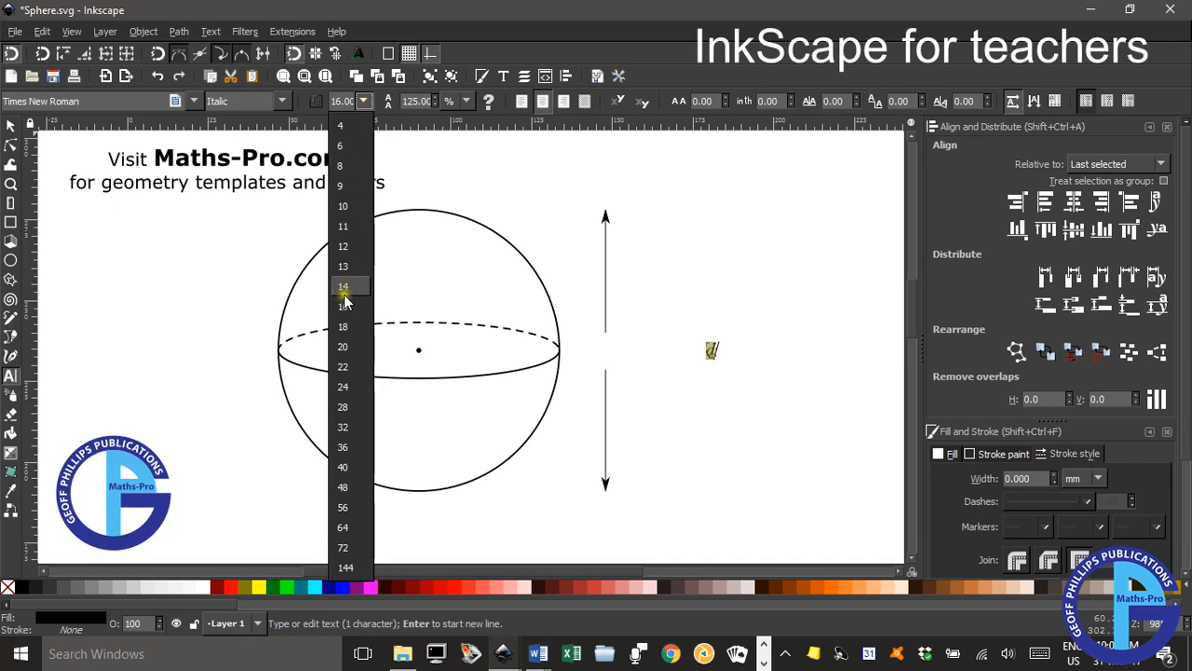
left_click(344, 350)
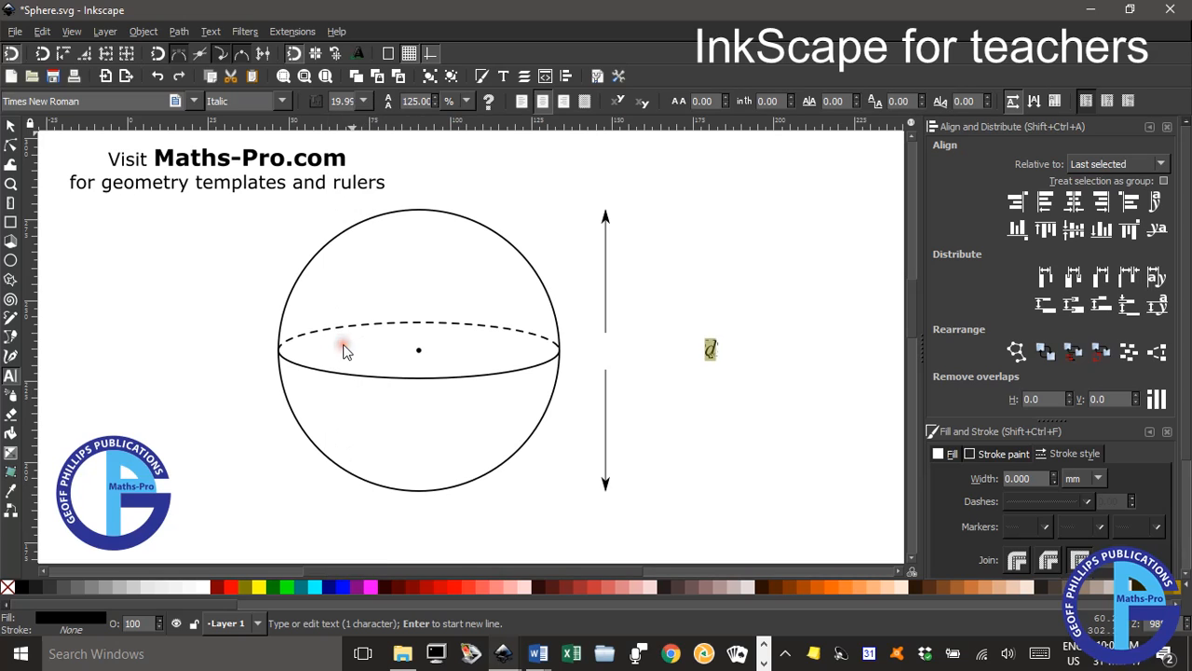
Place the "d" label in the gap between the arrows, centring all three on a vertical axis with centres spaced evenly vertically.
left_click(11, 124)
left_click_drag(713, 348, 602, 359)
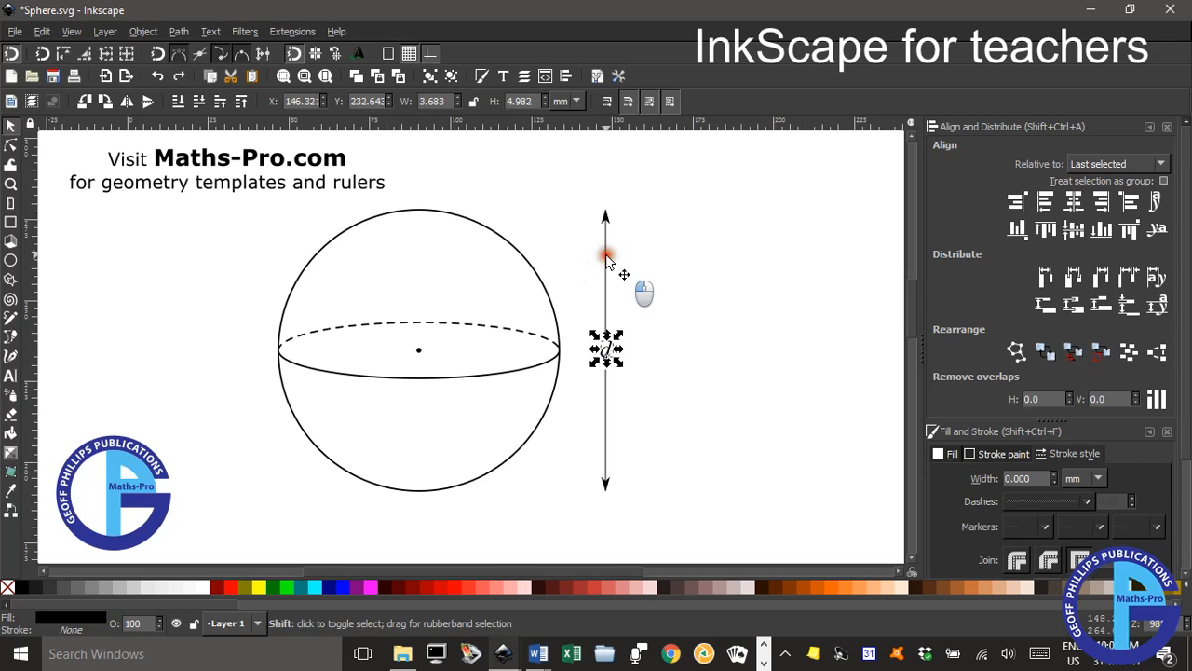
left_click(606, 253, "shift")
left_click(604, 410, "shift")
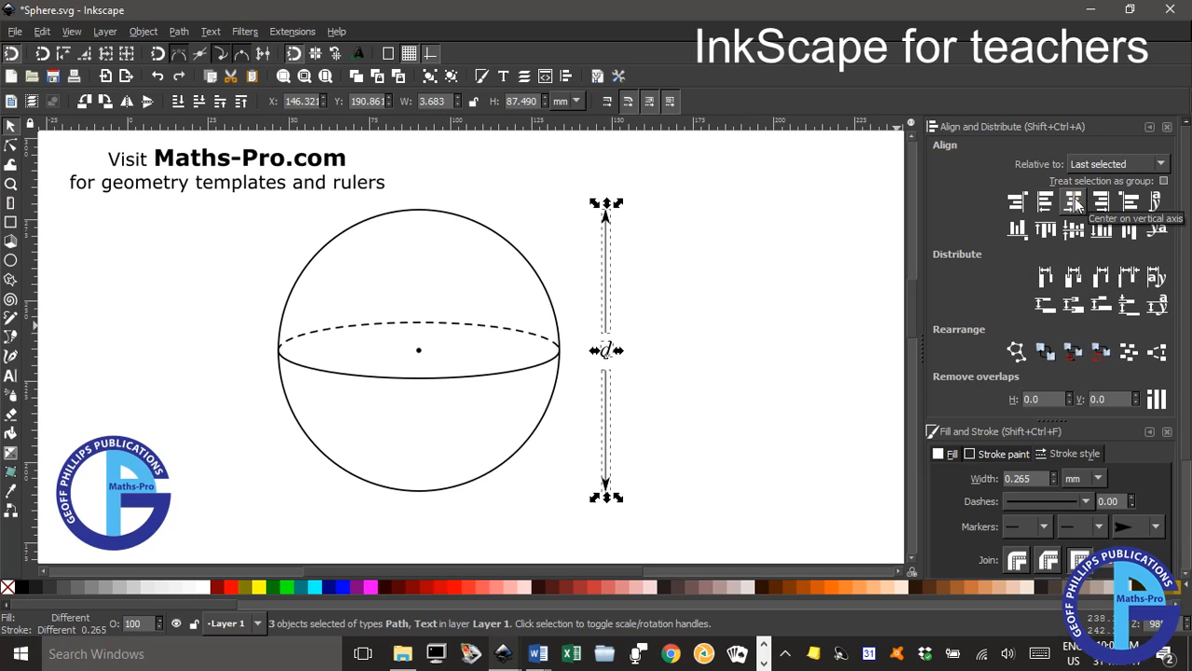
left_click(1075, 202)
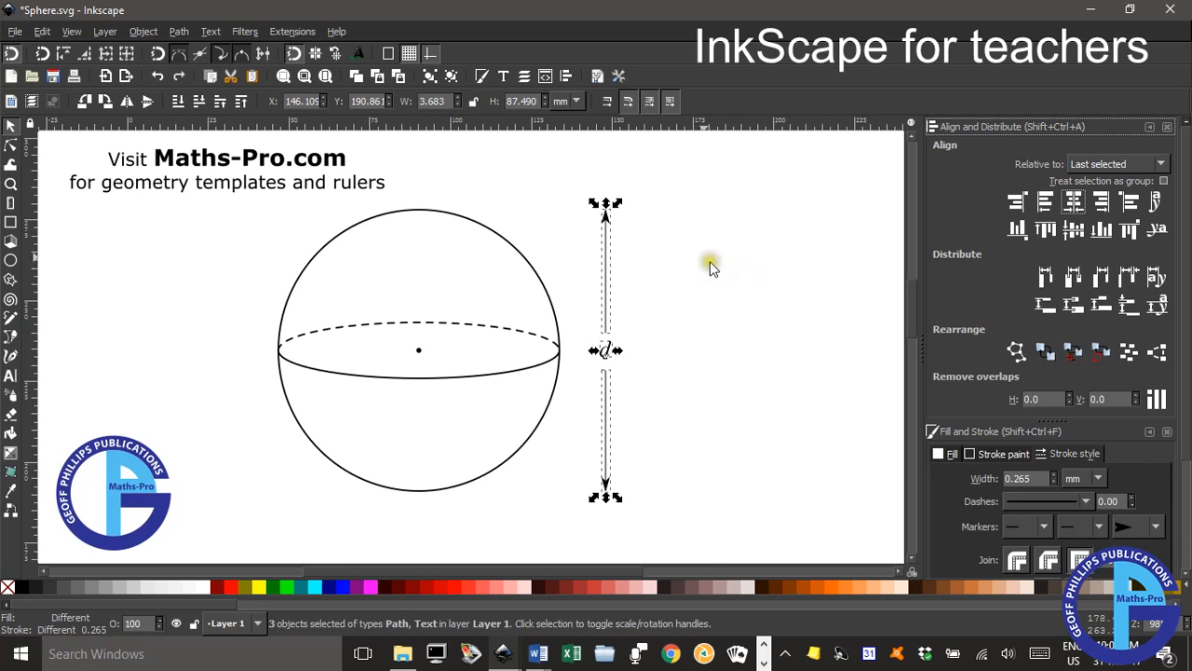
left_click(1072, 306)
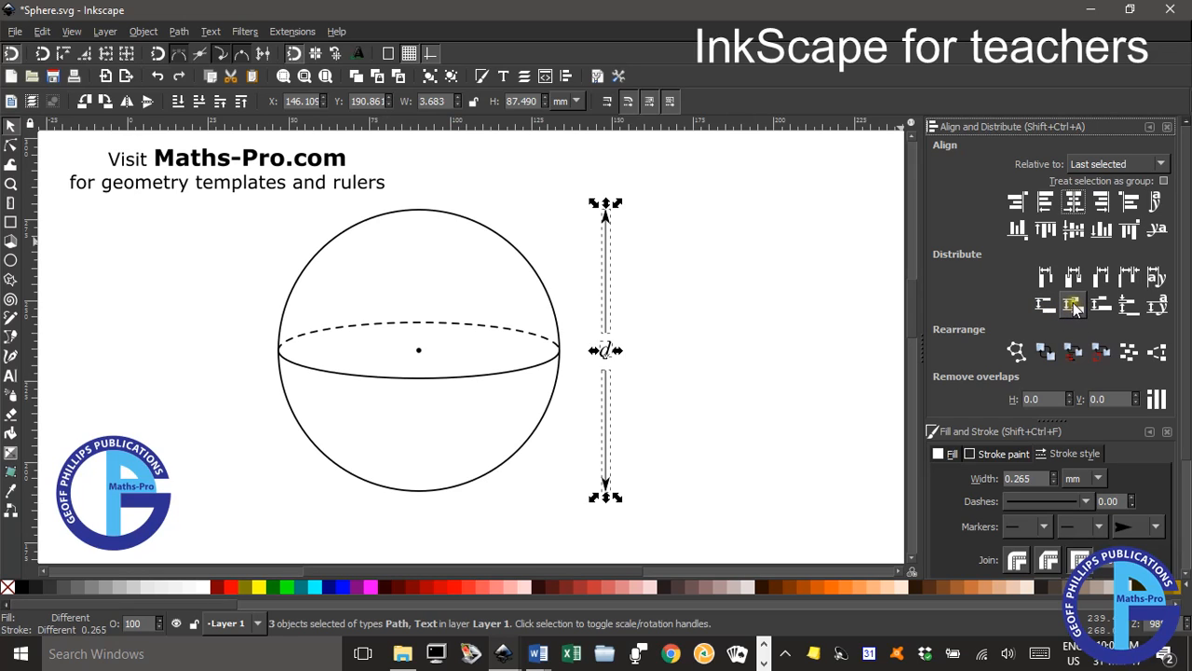
left_click(699, 292)
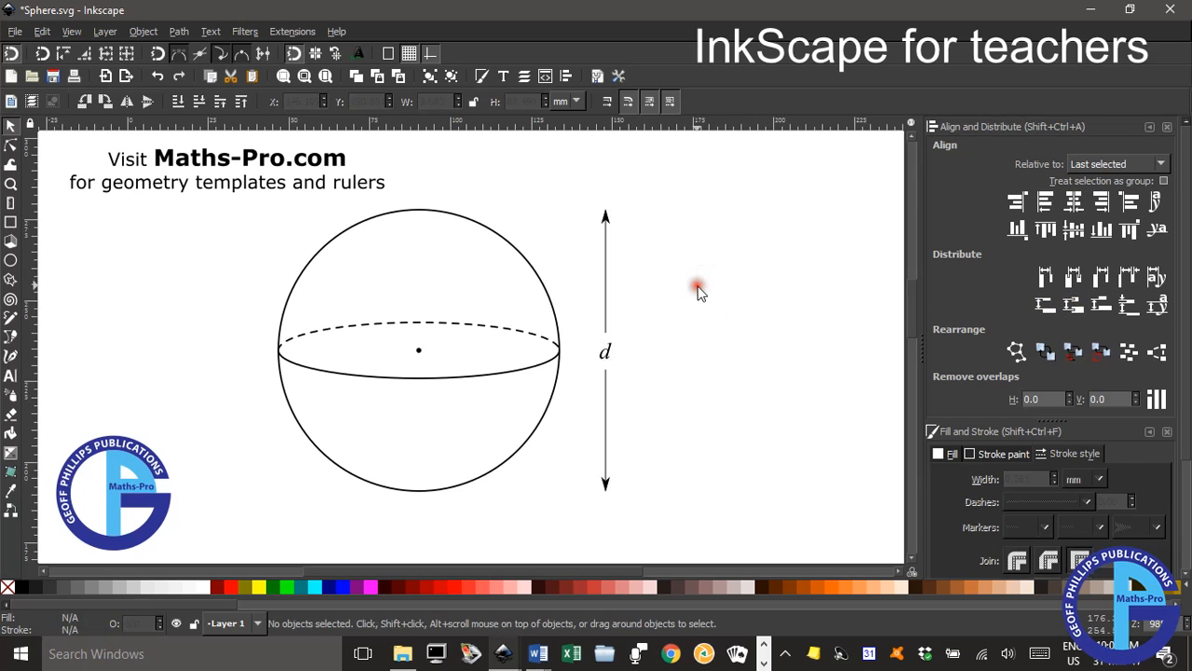